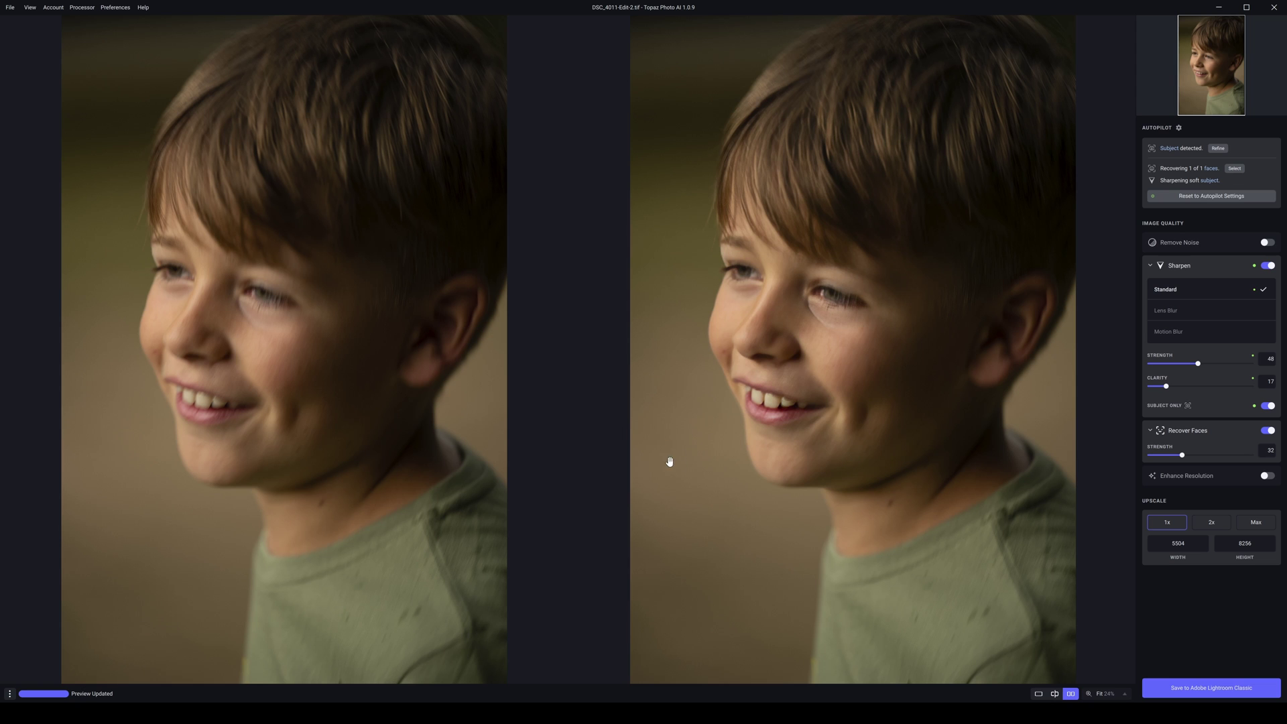
Zoom the boy portrait comparison to 33% and raise face recovery strength to 94
{"action": "scroll", "coordinate": [767, 430], "scroll_direction": "up", "scroll_amount": 1}
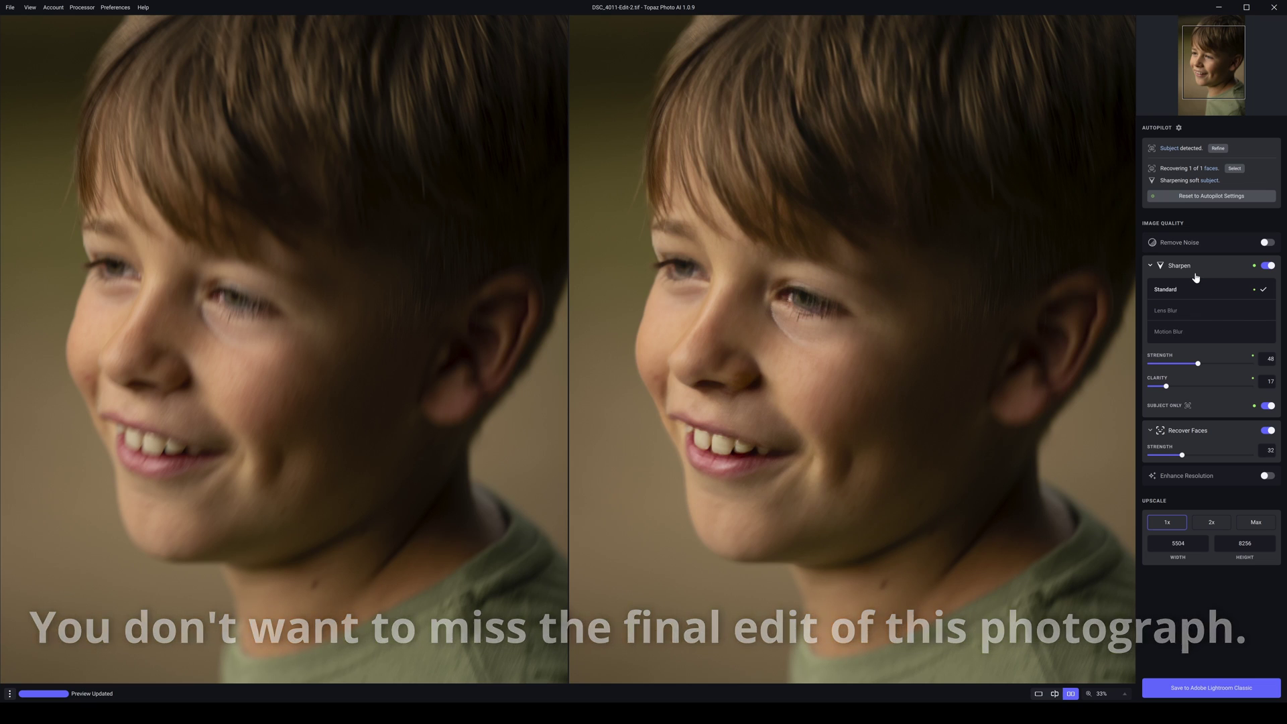
{"action": "left_click_drag", "start_coordinate": [1182, 457], "coordinate": [1247, 458]}
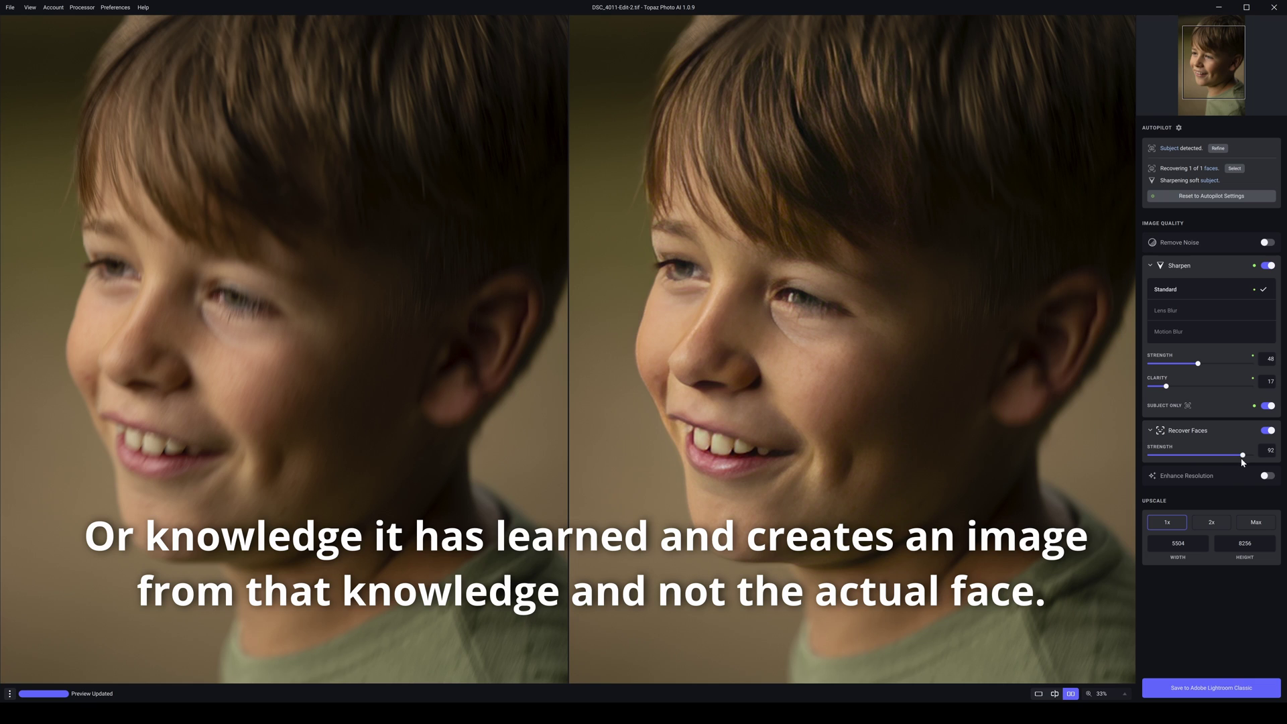
Lower the Recover Faces strength to about 62, then settle it at 13
{"action": "left_click_drag", "start_coordinate": [1243, 456], "coordinate": [1214, 456]}
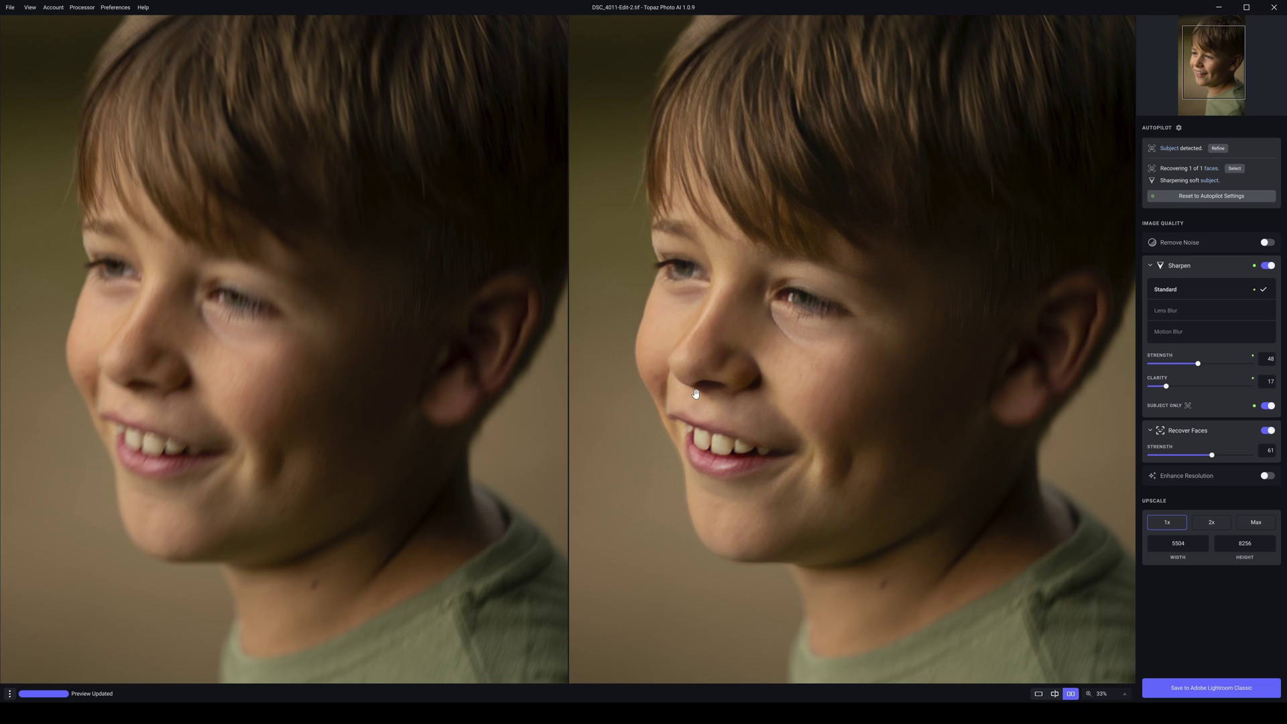
{"action": "left_click_drag", "start_coordinate": [1211, 455], "coordinate": [1162, 455]}
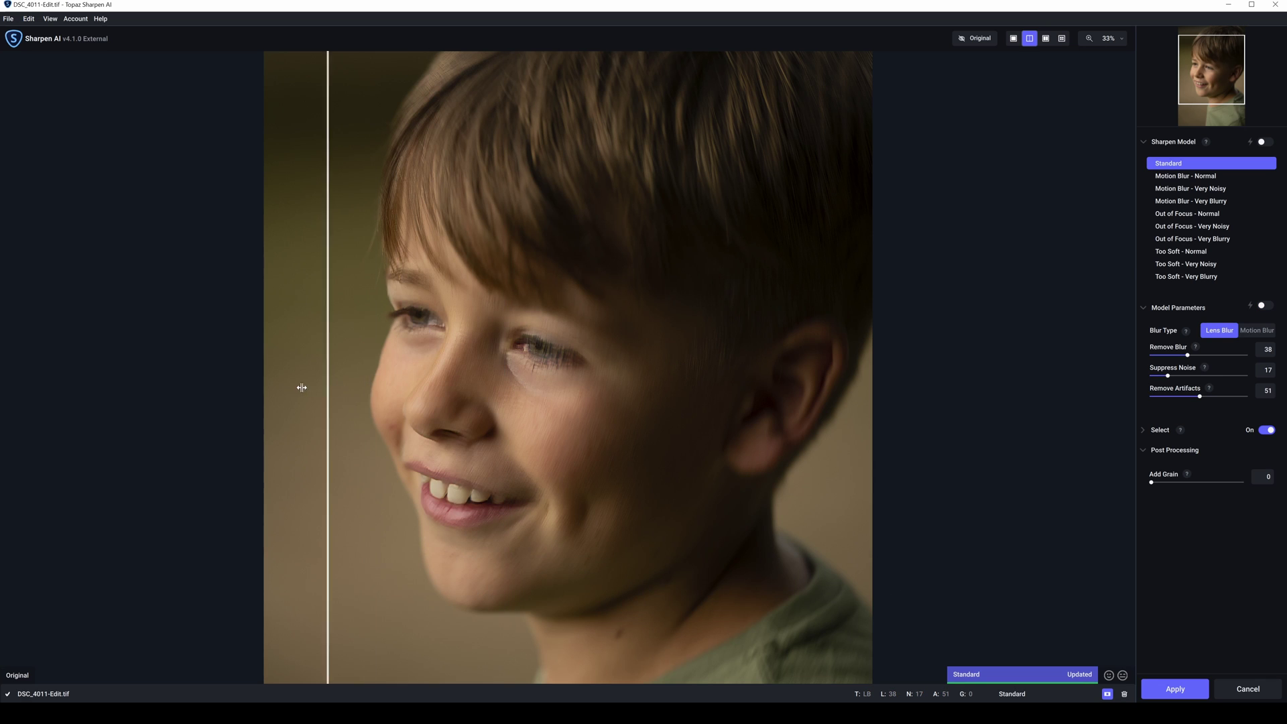
{"action": "left_click_drag", "start_coordinate": [301, 388], "coordinate": [201, 385]}
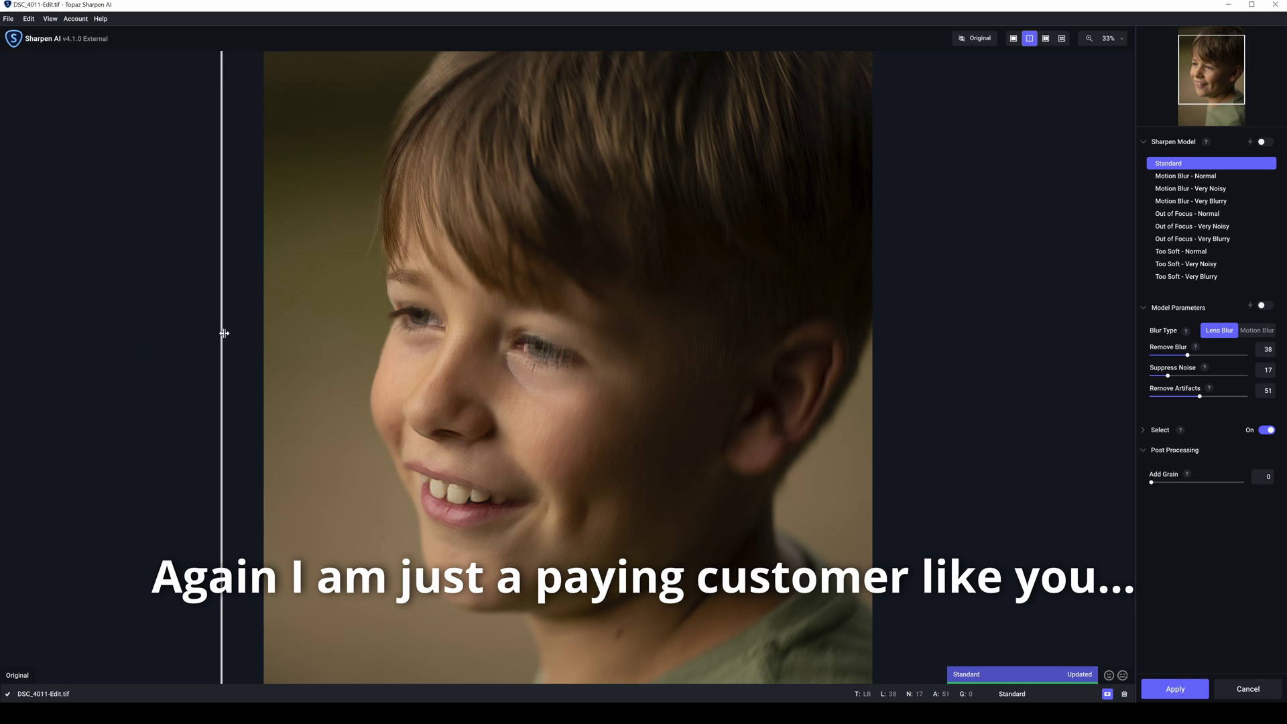
{"action": "left_click_drag", "start_coordinate": [221, 334], "coordinate": [254, 334]}
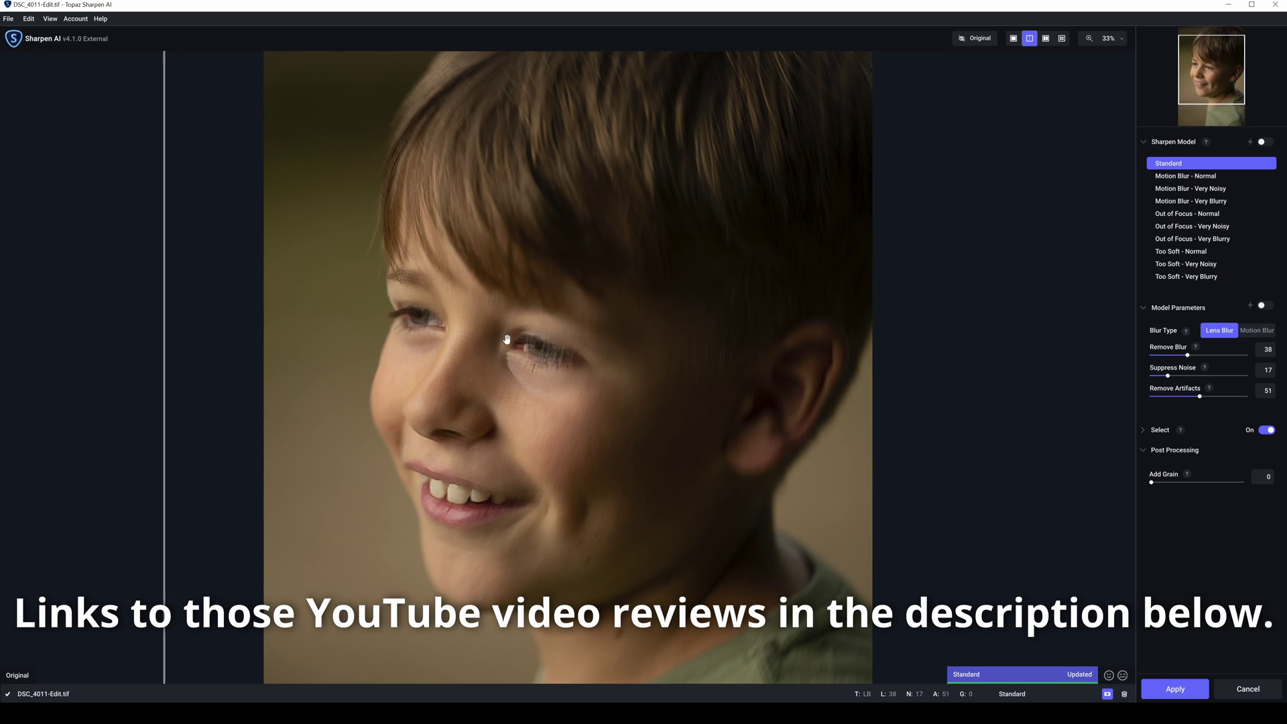
{"action": "left_click_drag", "start_coordinate": [164, 376], "coordinate": [233, 386]}
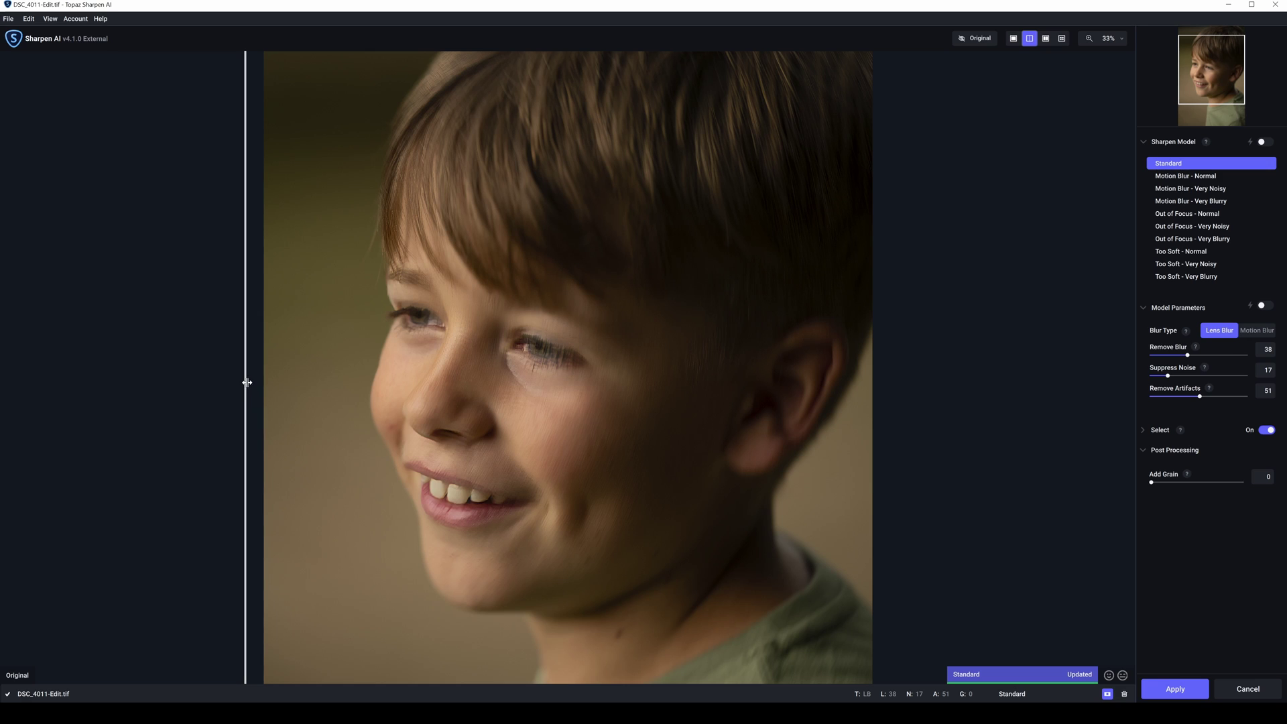
{"action": "left_click_drag", "start_coordinate": [247, 382], "coordinate": [254, 334]}
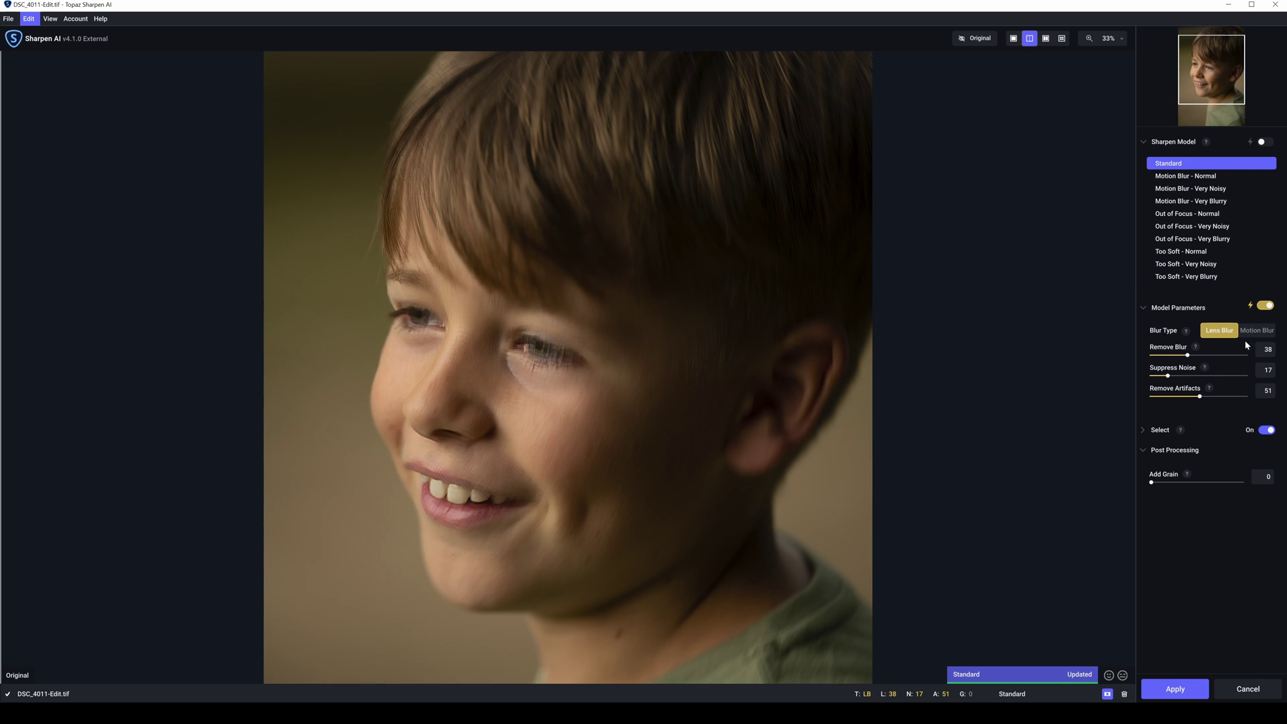
Try Motion Blur Normal, Very Noisy and Very Blurry with auto parameters, then pick Out of Focus - Normal
{"action": "left_click", "coordinate": [1269, 333]}
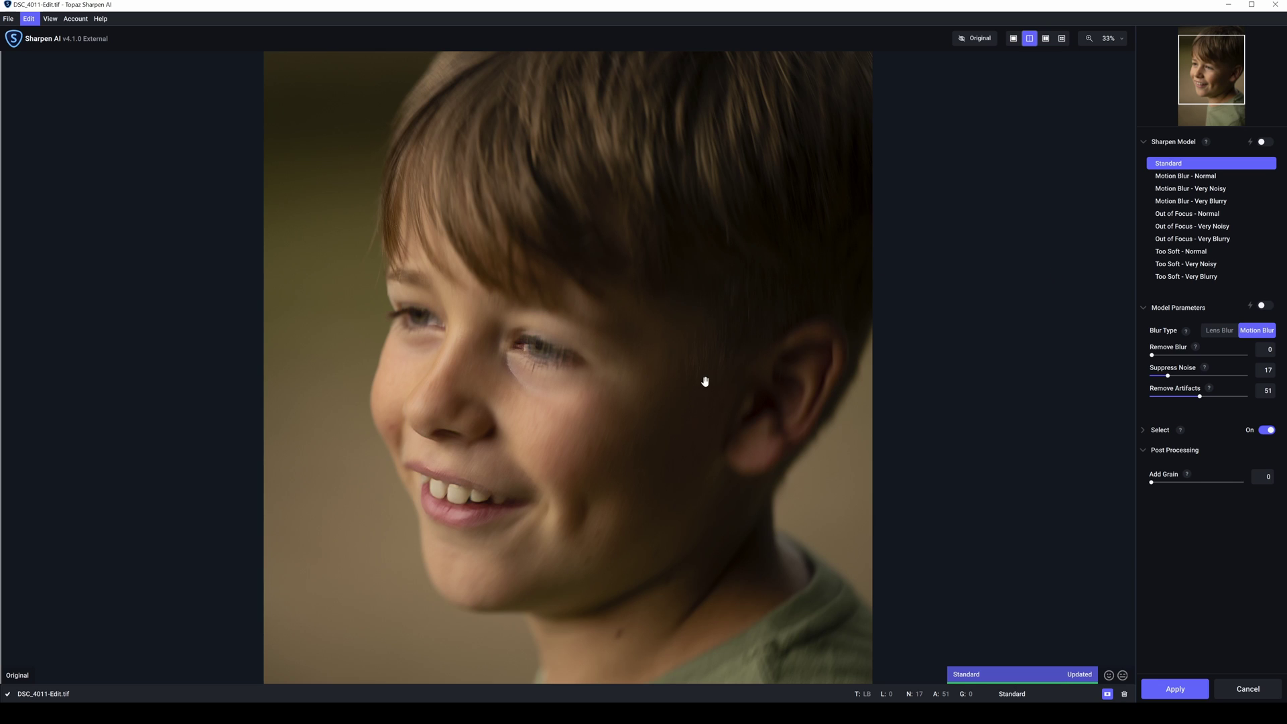
{"action": "left_click", "coordinate": [1183, 177]}
{"action": "left_click", "coordinate": [1262, 307]}
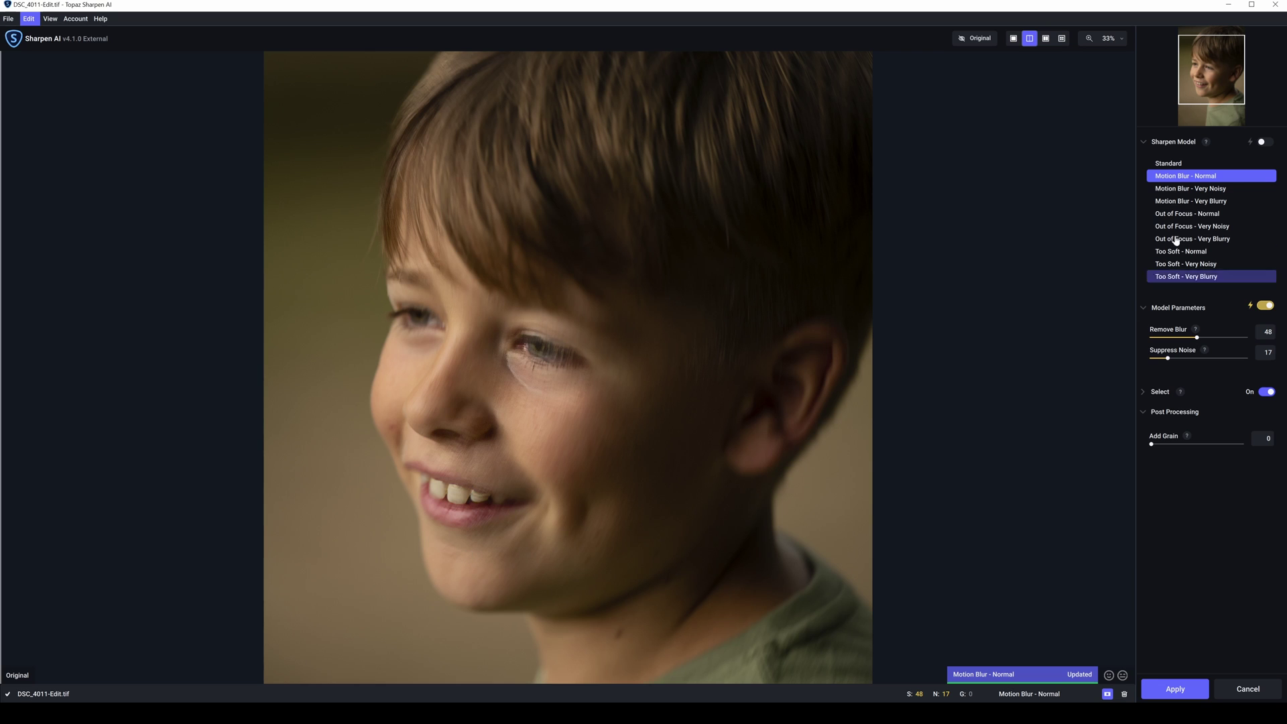
{"action": "left_click", "coordinate": [1183, 191]}
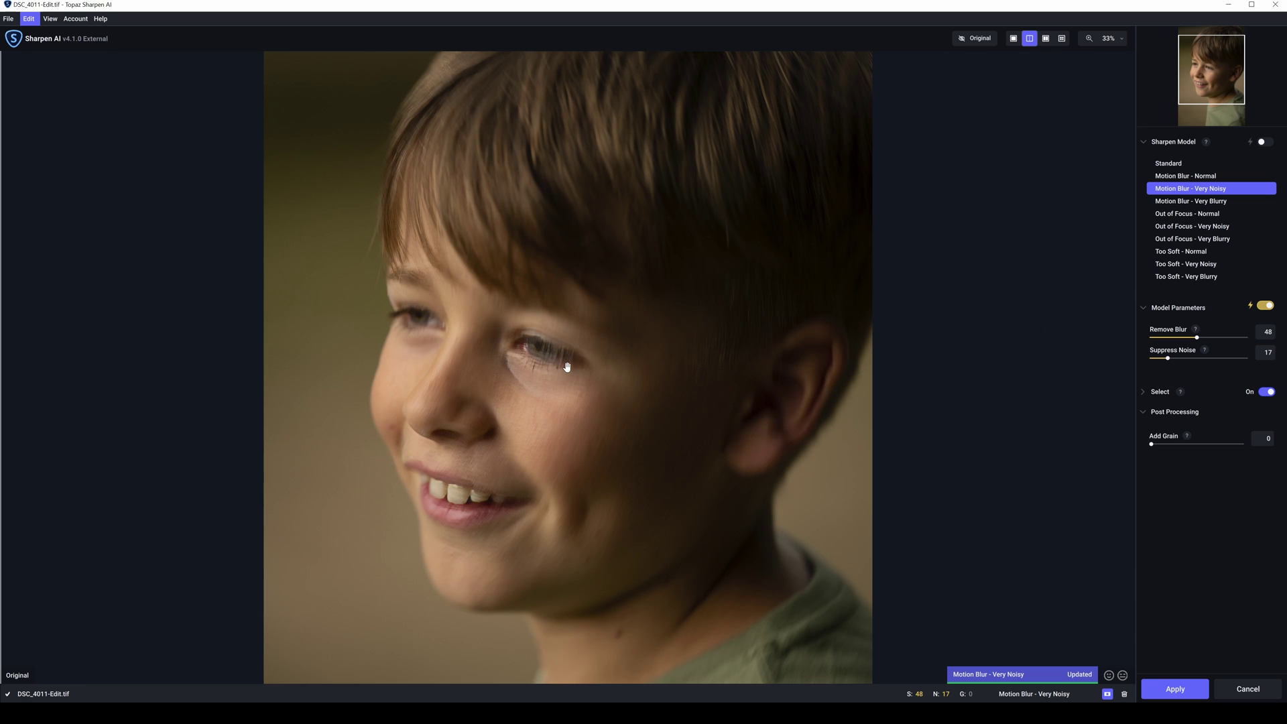
{"action": "left_click", "coordinate": [1196, 201]}
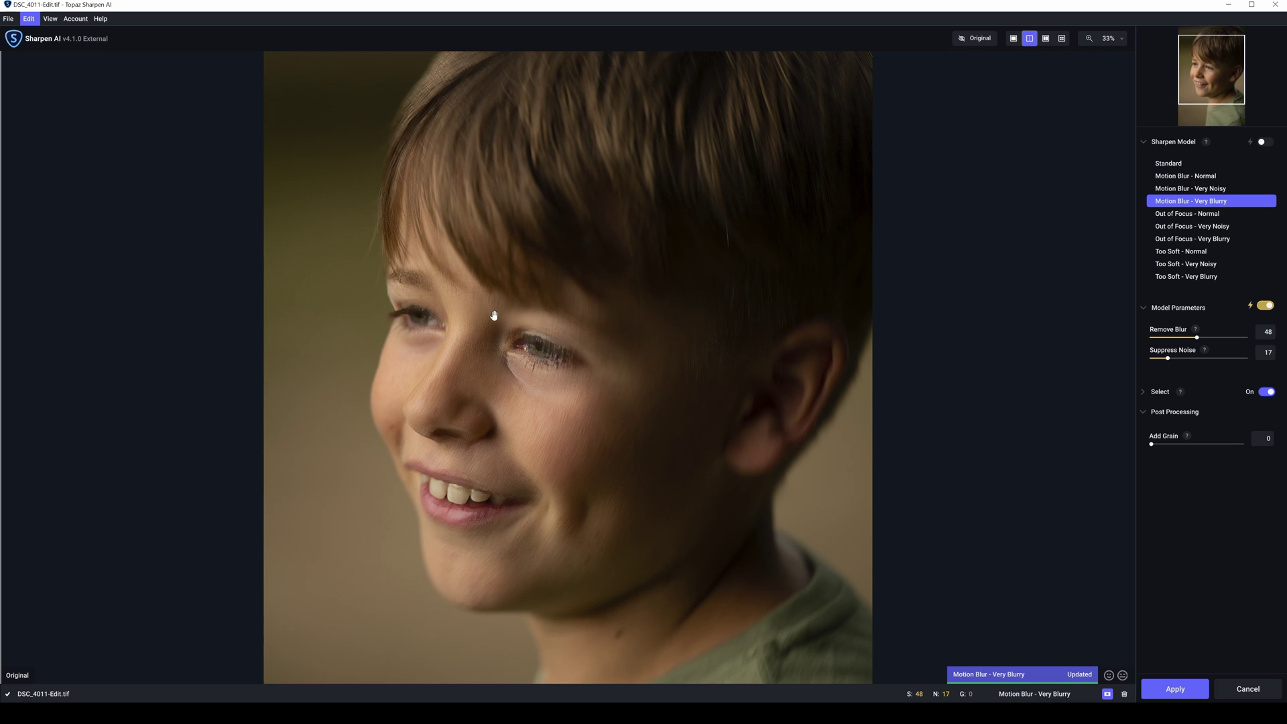
{"action": "left_click", "coordinate": [1176, 217]}
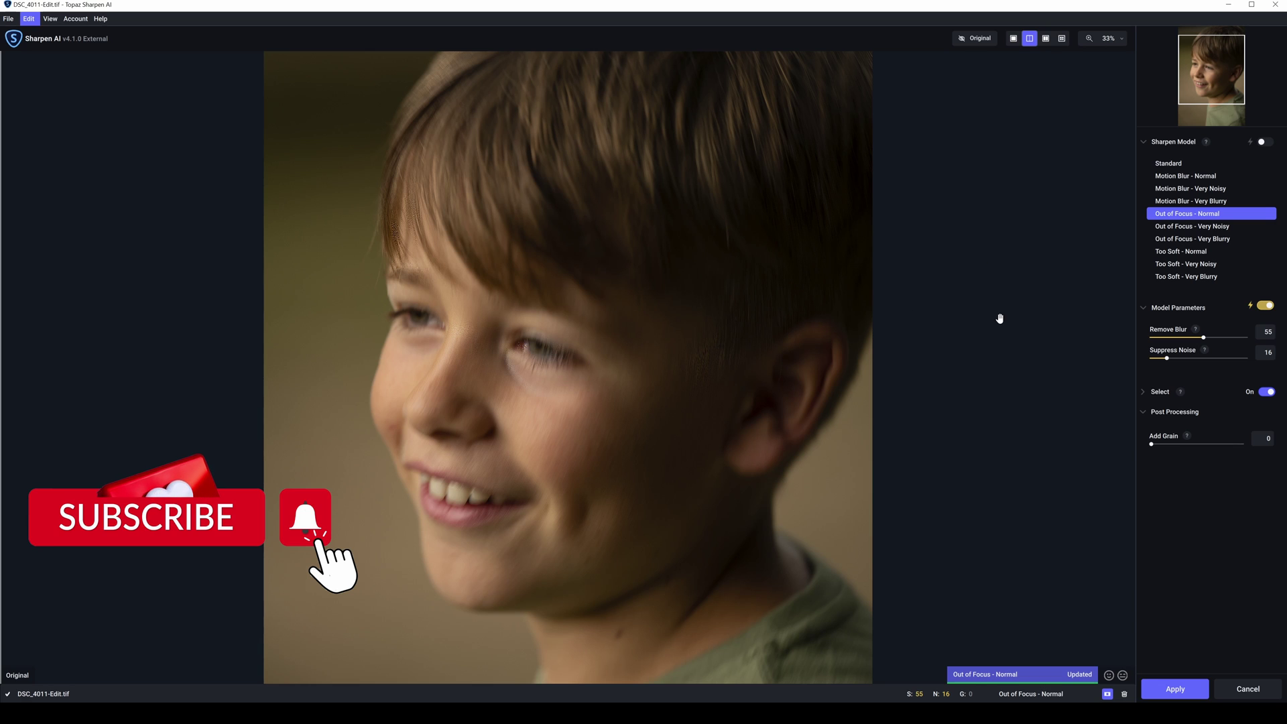
Step through Out of Focus Very Noisy and Very Blurry, then Too Soft Normal, Very Noisy and Very Blurry
{"action": "left_click", "coordinate": [1181, 229]}
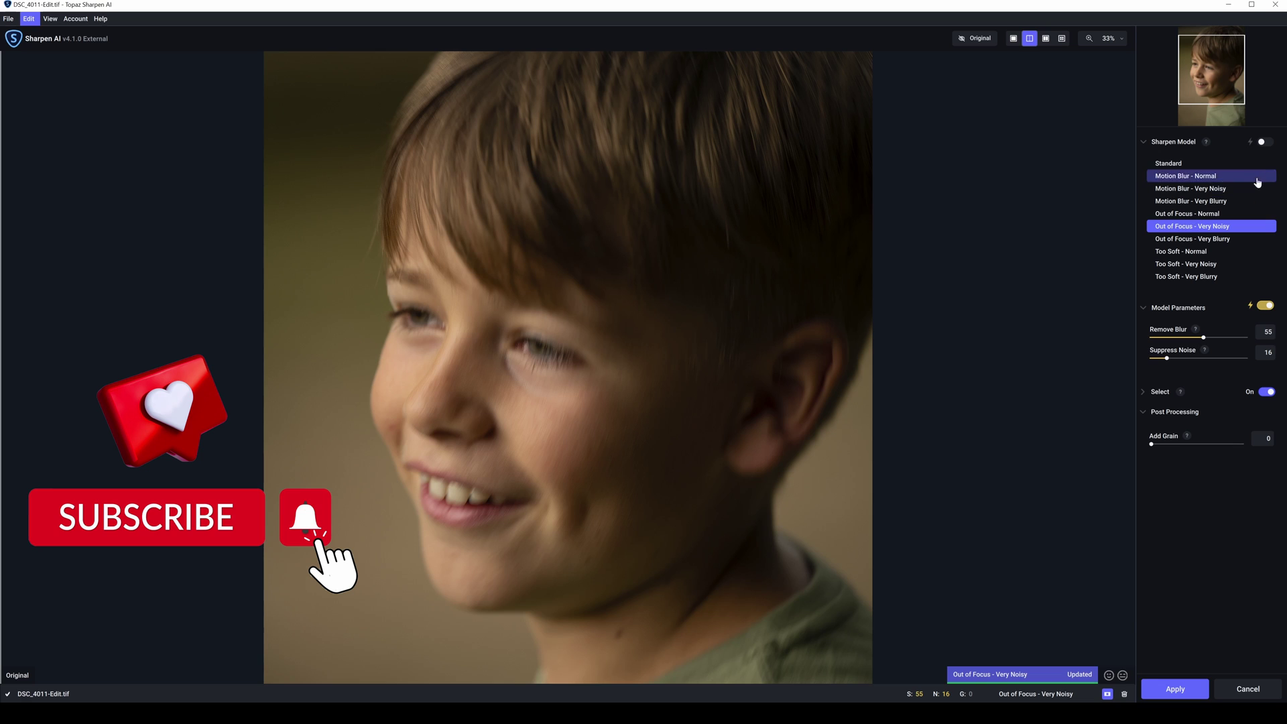
{"action": "left_click", "coordinate": [1170, 245]}
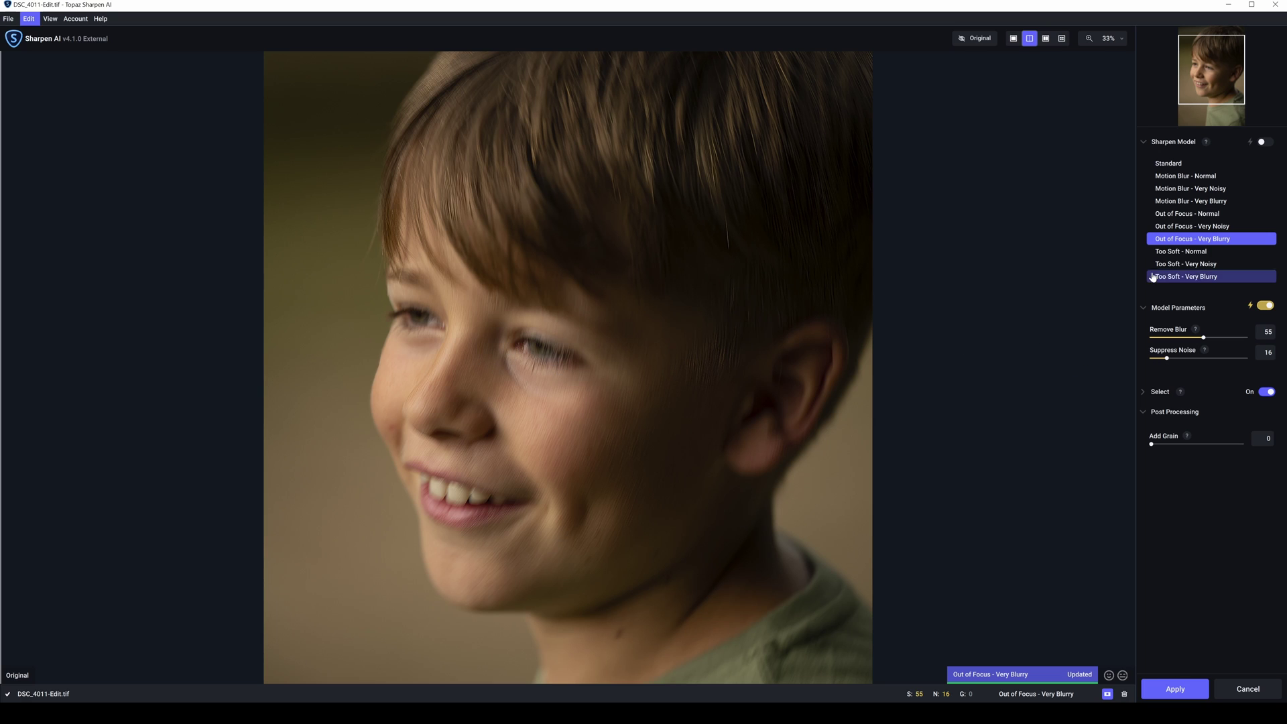
{"action": "left_click", "coordinate": [1169, 253]}
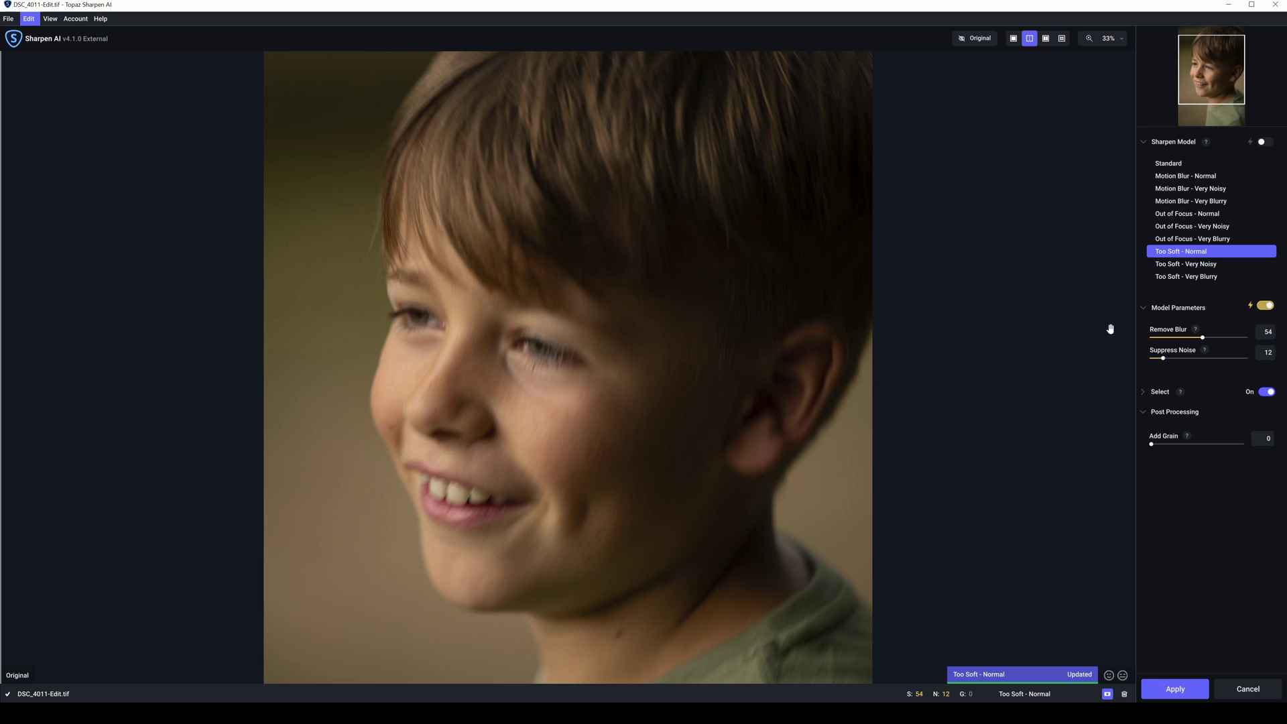
{"action": "left_click", "coordinate": [1179, 269]}
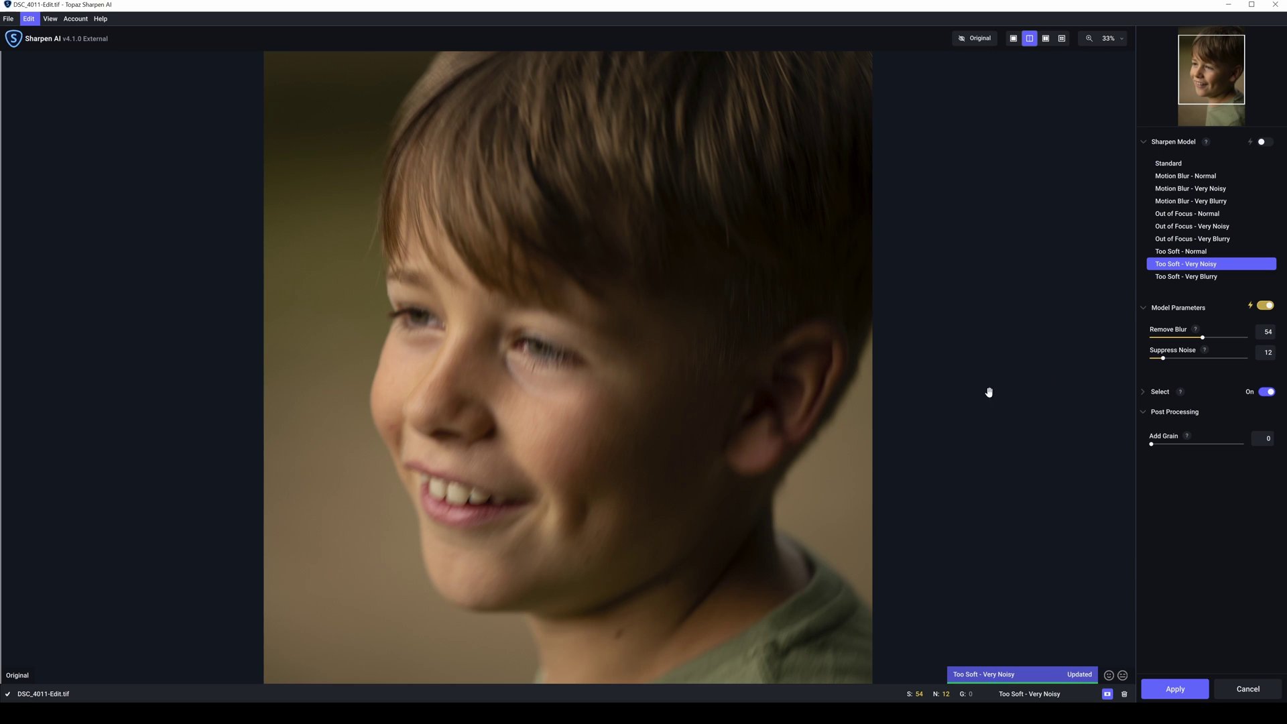
{"action": "left_click", "coordinate": [1189, 277]}
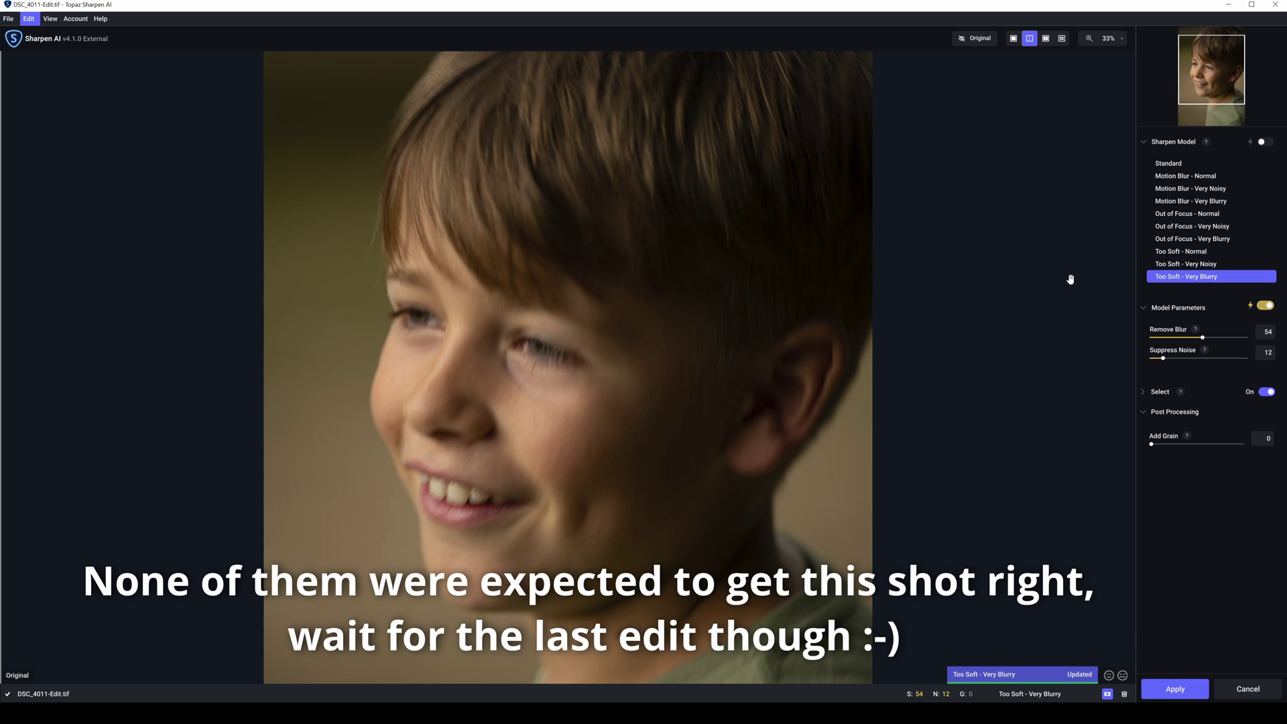
Return to Motion Blur - Very Blurry, disable auto parameters and set Suppress Noise to 99
{"action": "left_click", "coordinate": [1177, 203]}
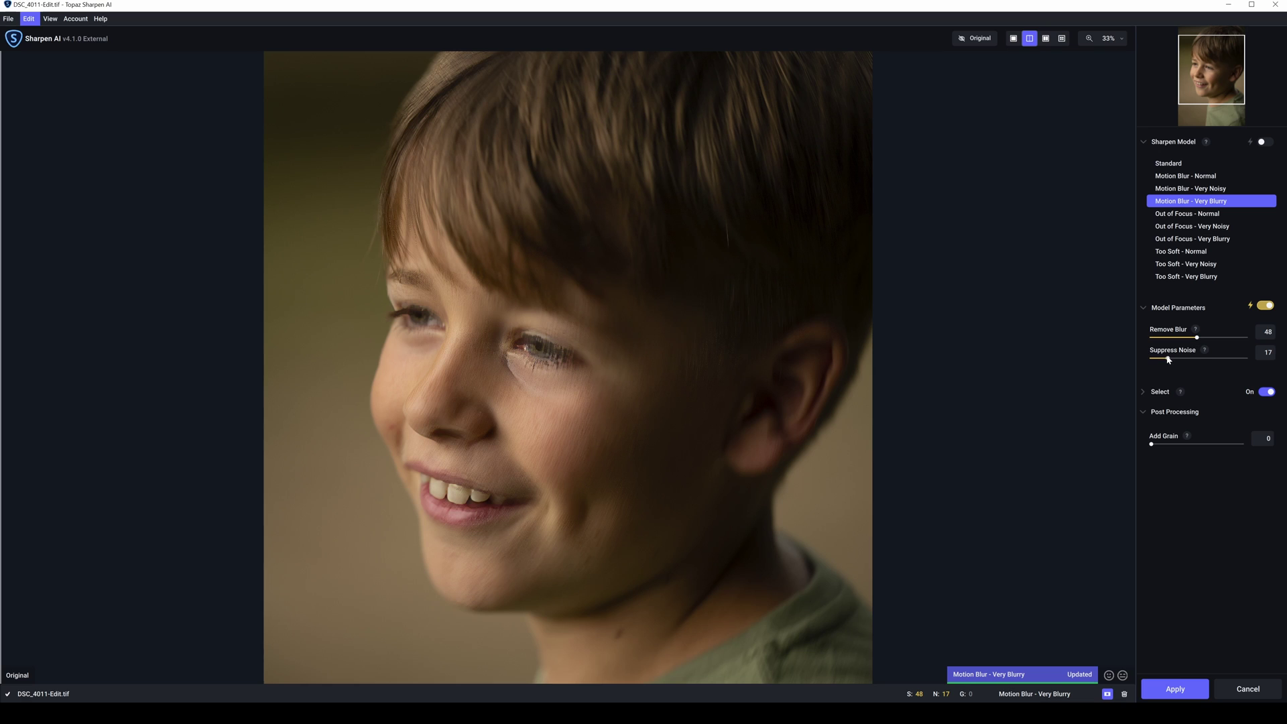
{"action": "left_click", "coordinate": [1266, 306]}
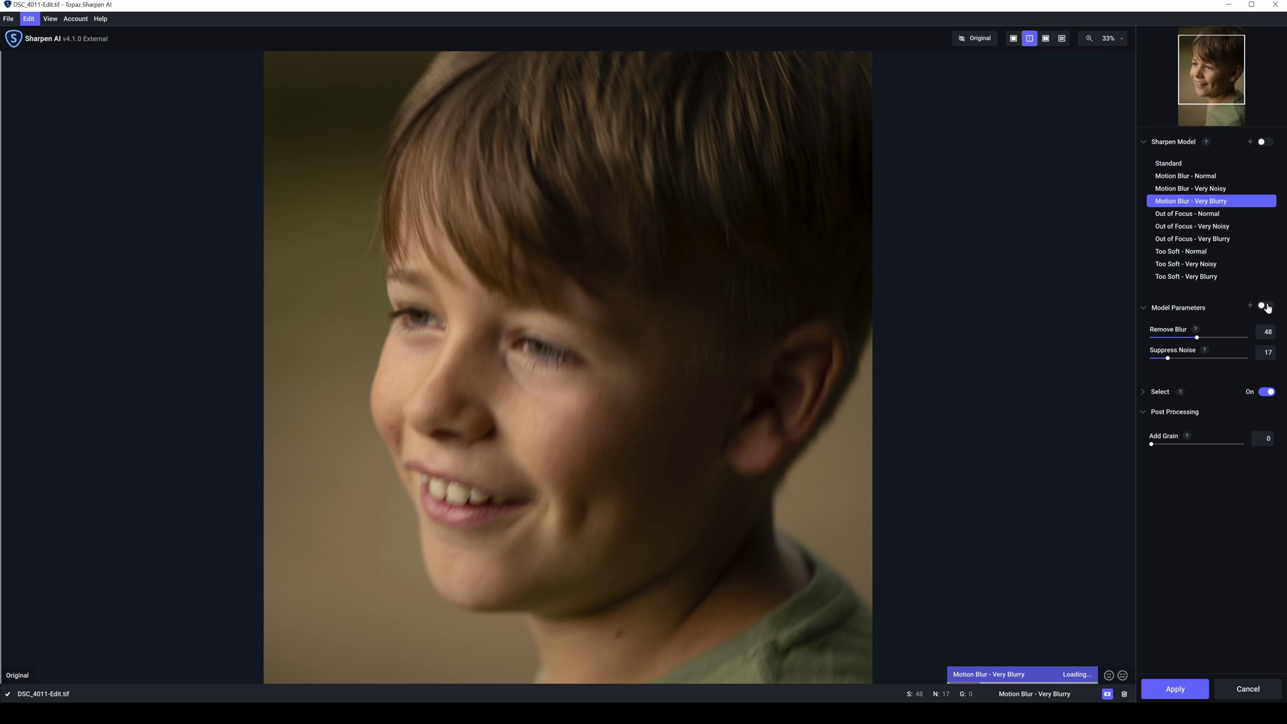
{"action": "left_click_drag", "start_coordinate": [1176, 360], "coordinate": [1246, 360]}
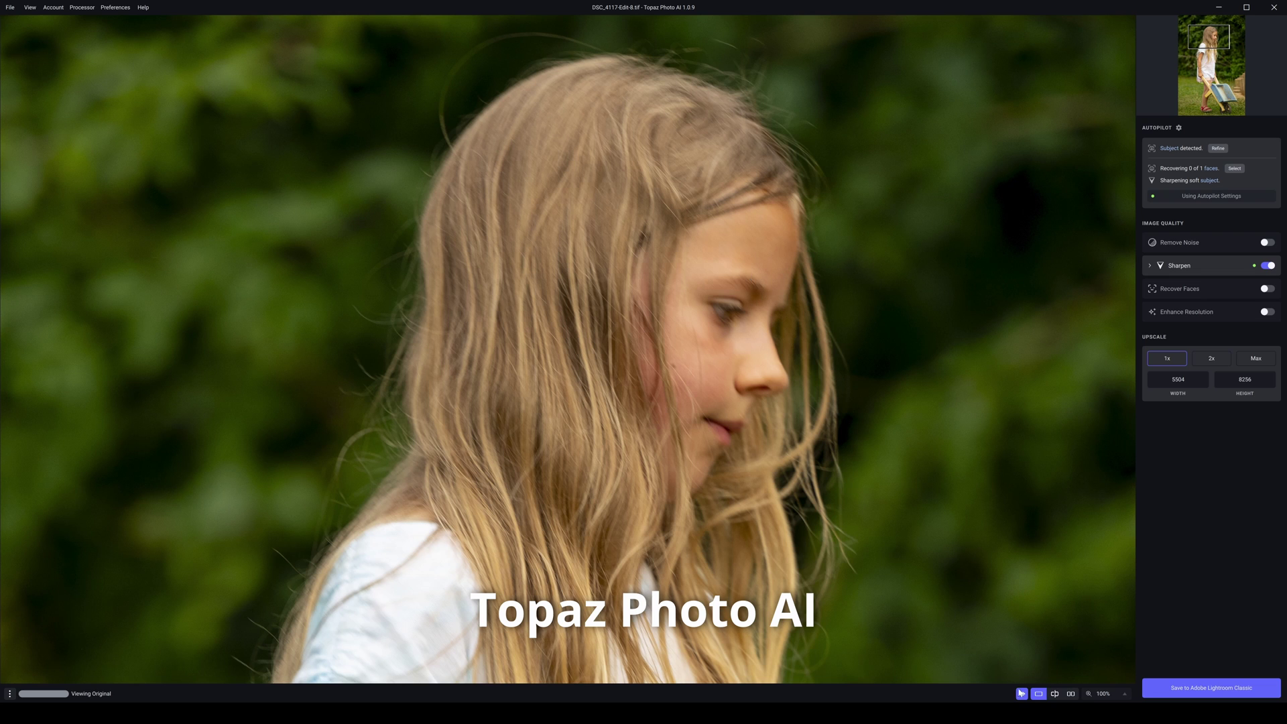
Turn off the Original view toggle so the girl's portrait shows the sharpened result
{"action": "left_click", "coordinate": [1021, 693]}
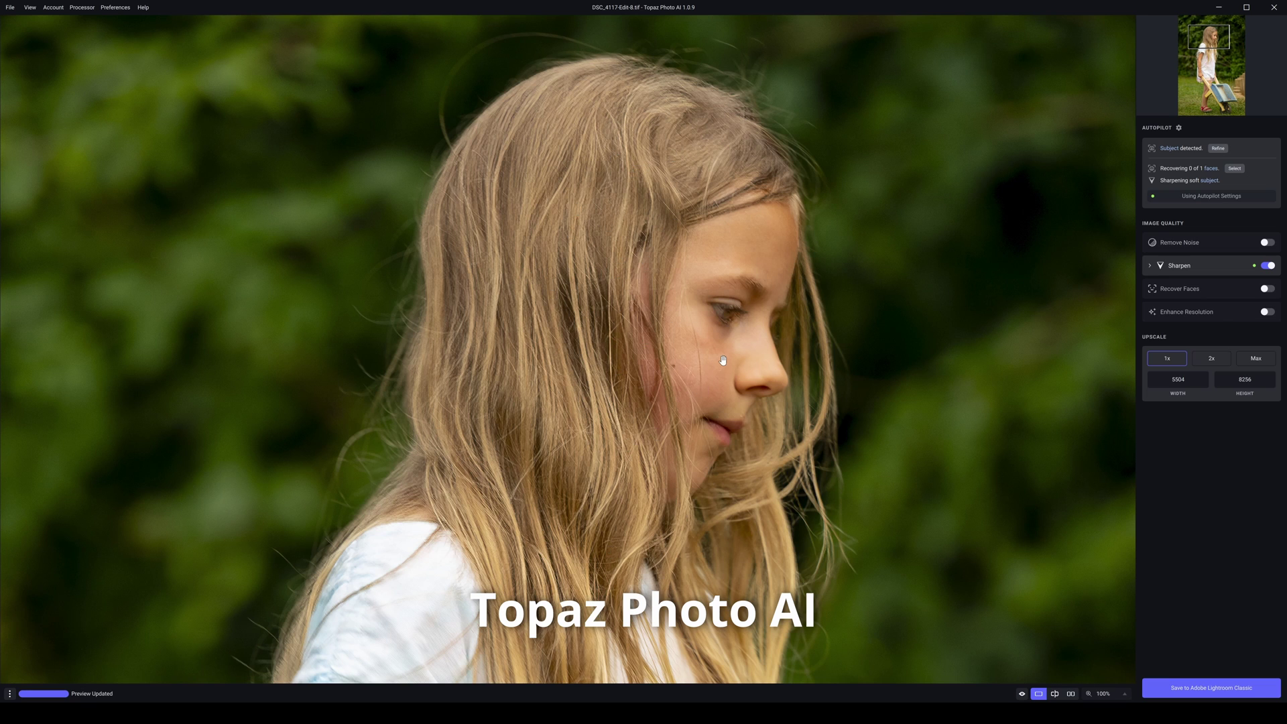
Compare the Lens Blur and Motion Blur sharpen models, then return to Standard
{"action": "left_click", "coordinate": [1219, 267]}
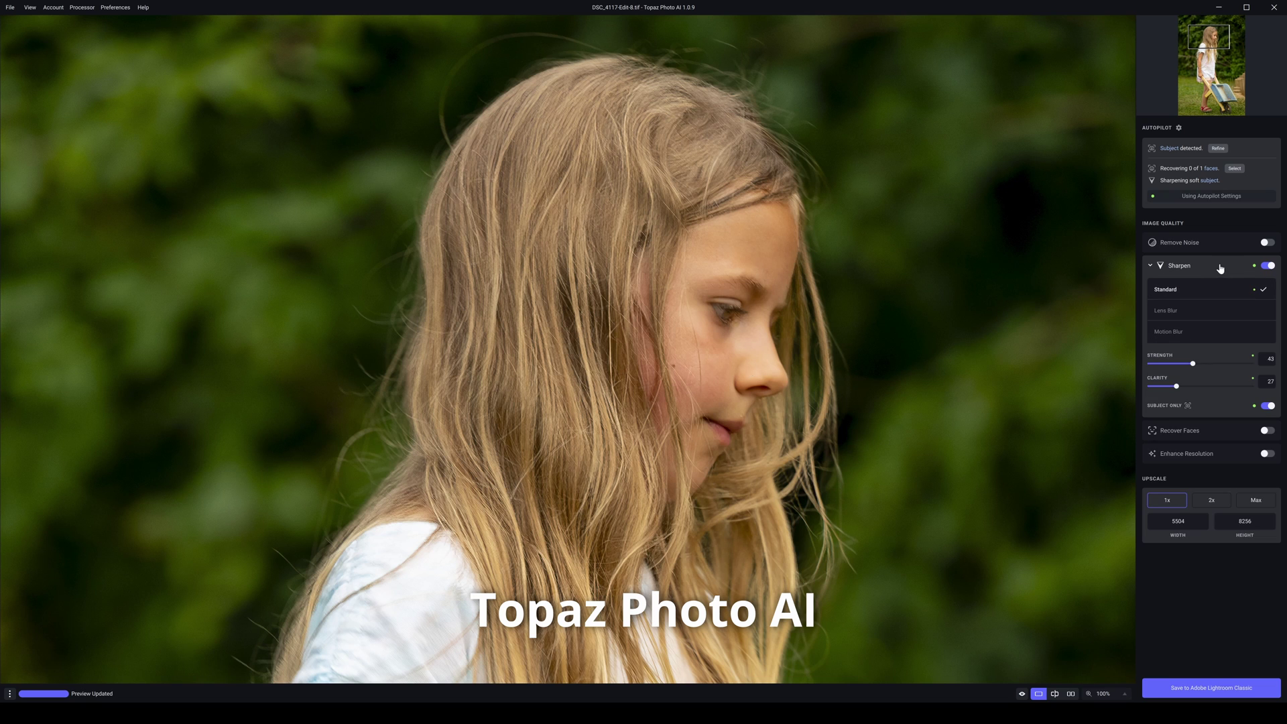
{"action": "left_click", "coordinate": [1165, 310]}
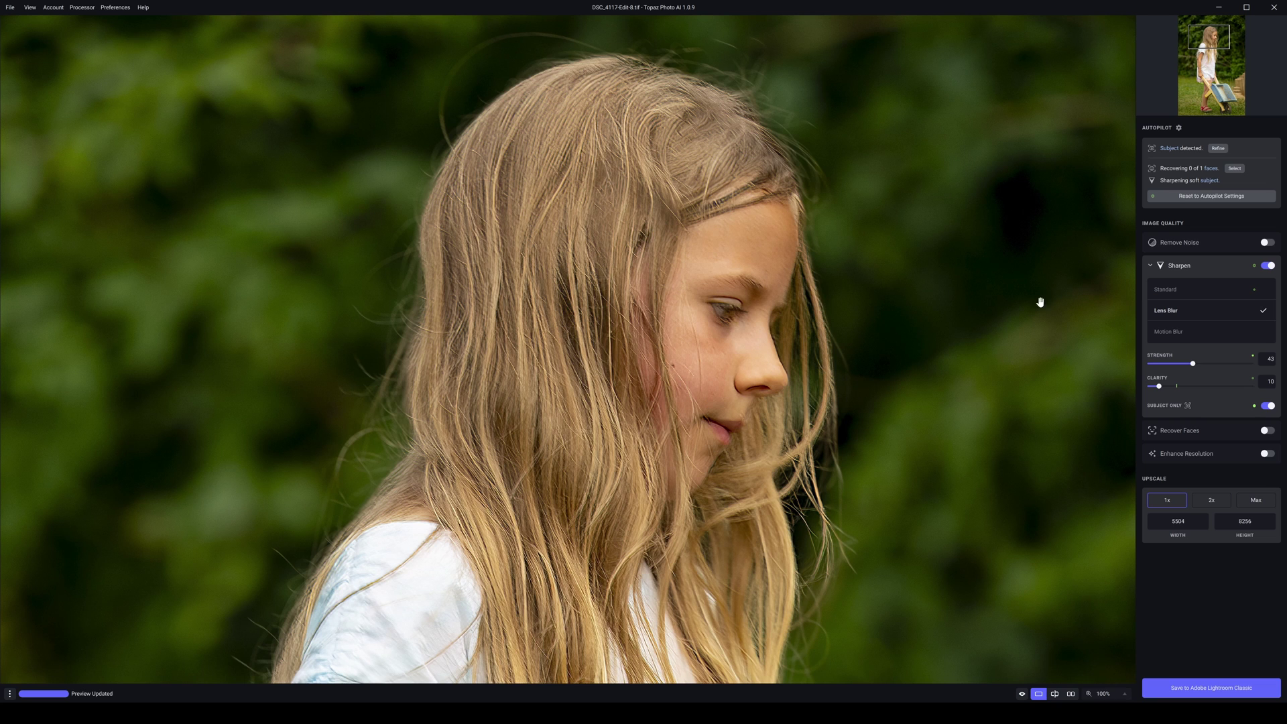
{"action": "left_click", "coordinate": [1173, 333]}
{"action": "left_click", "coordinate": [1163, 289]}
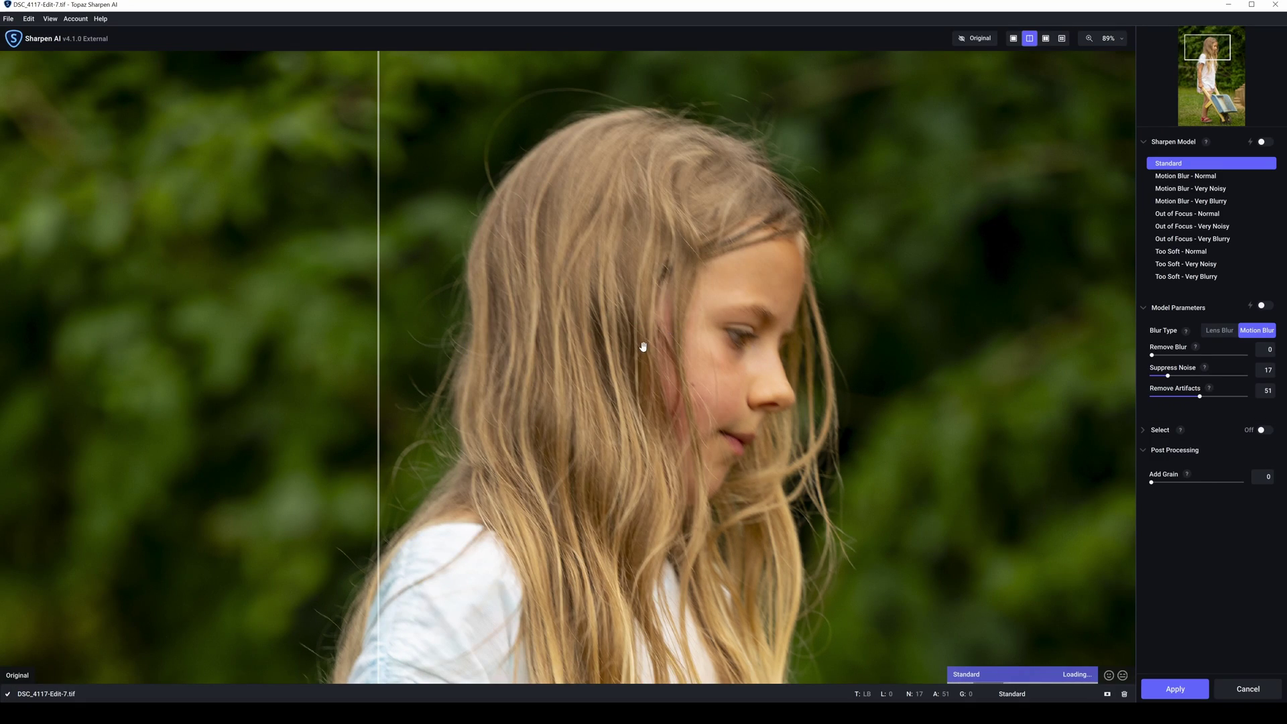
Shift the before/after split and compare Sharpen AI's Standard result against Photo AI's version
{"action": "left_click_drag", "start_coordinate": [378, 343], "coordinate": [237, 370]}
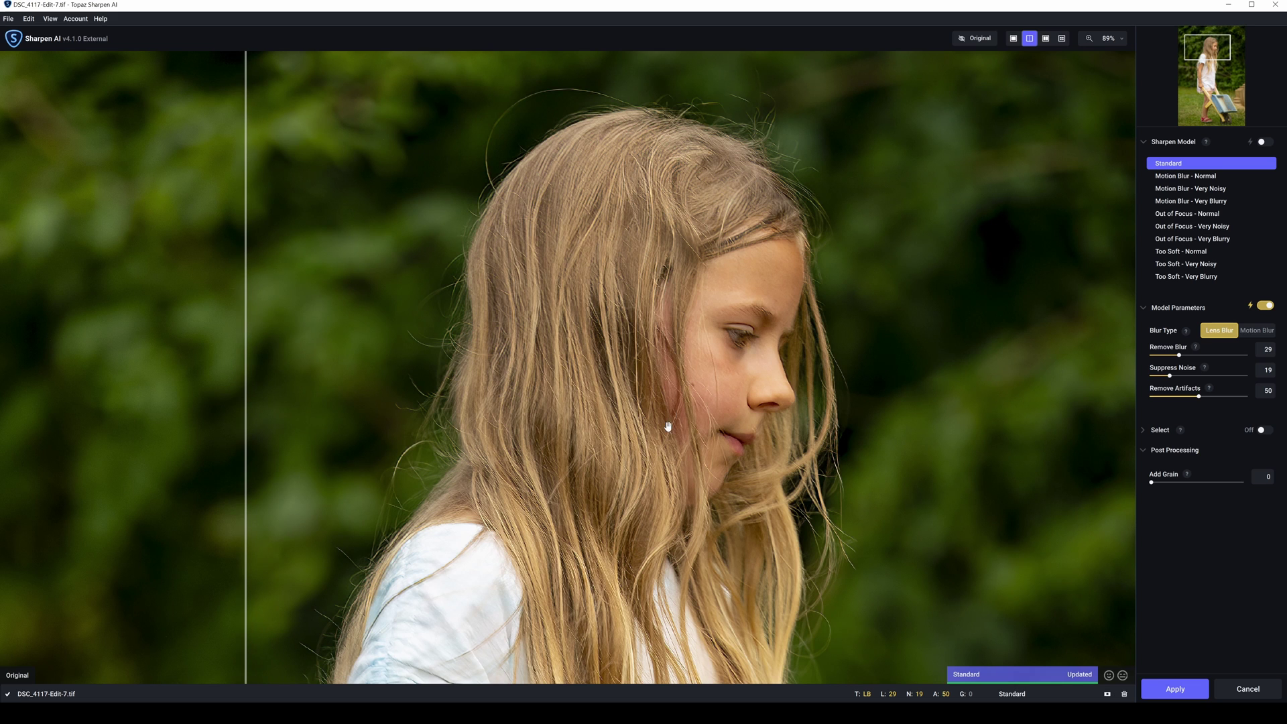
{"action": "left_click", "coordinate": [687, 670]}
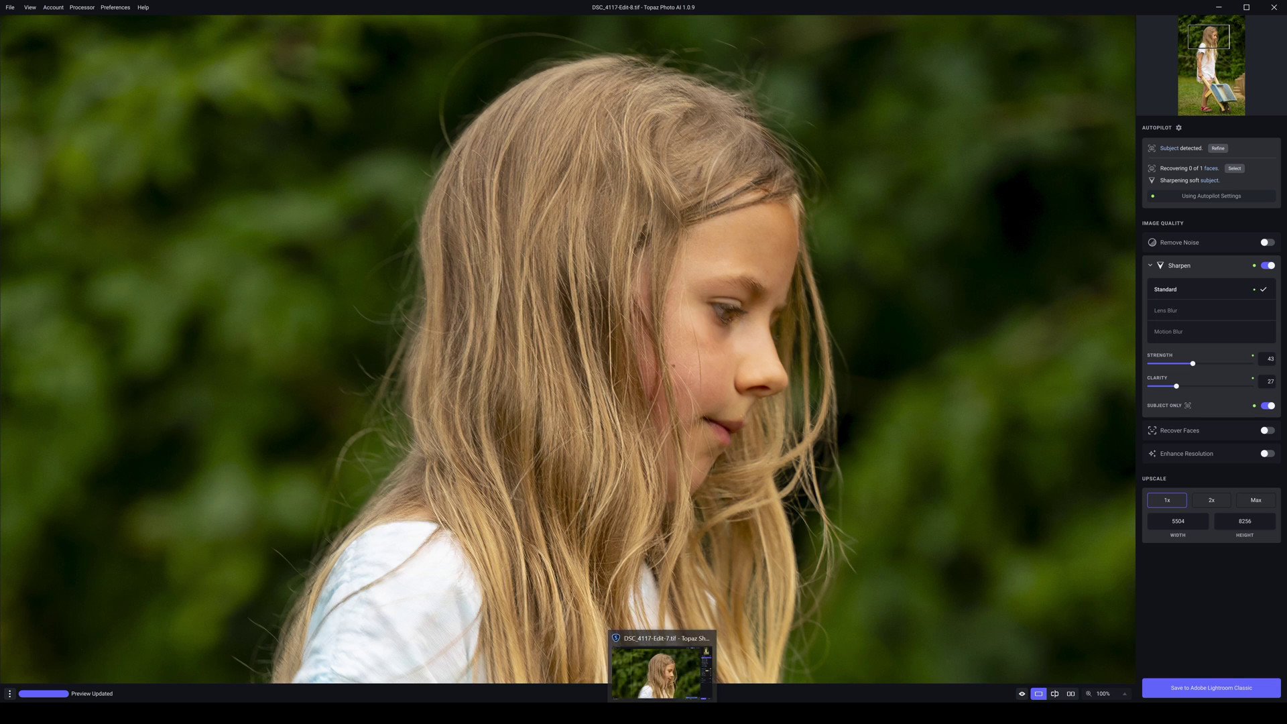
{"action": "left_click", "coordinate": [662, 711]}
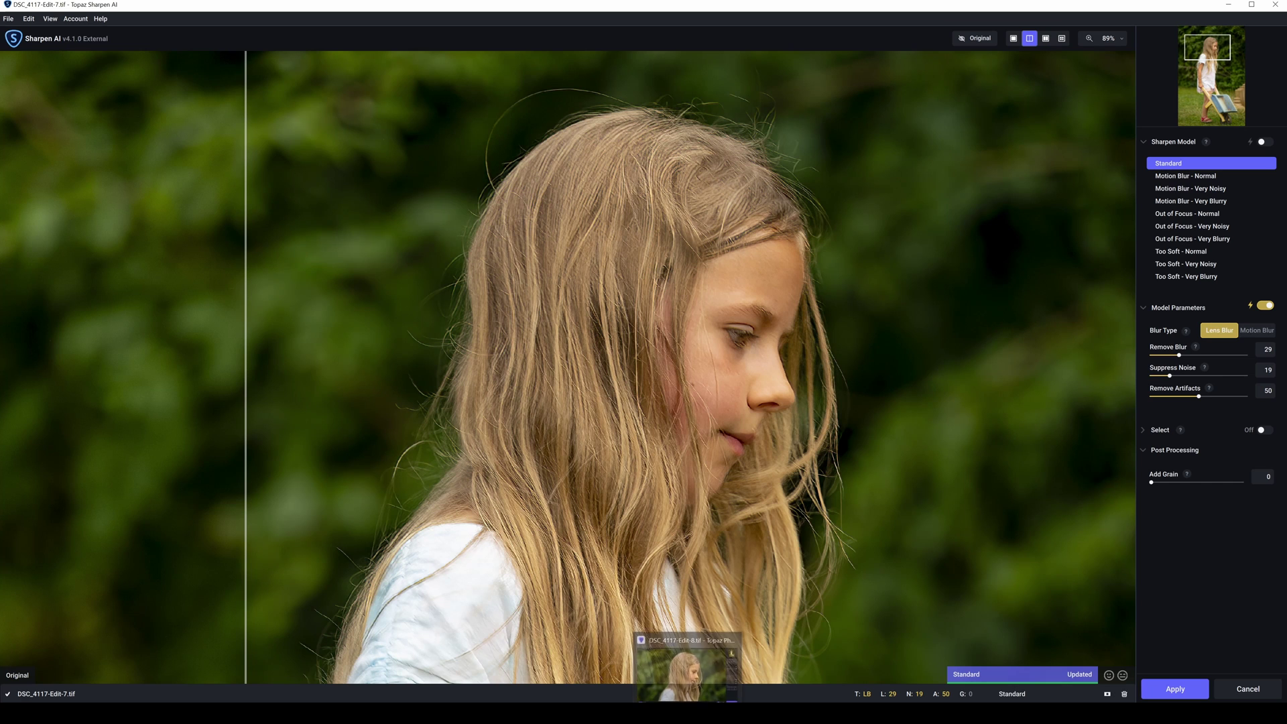
{"action": "left_click", "coordinate": [688, 712]}
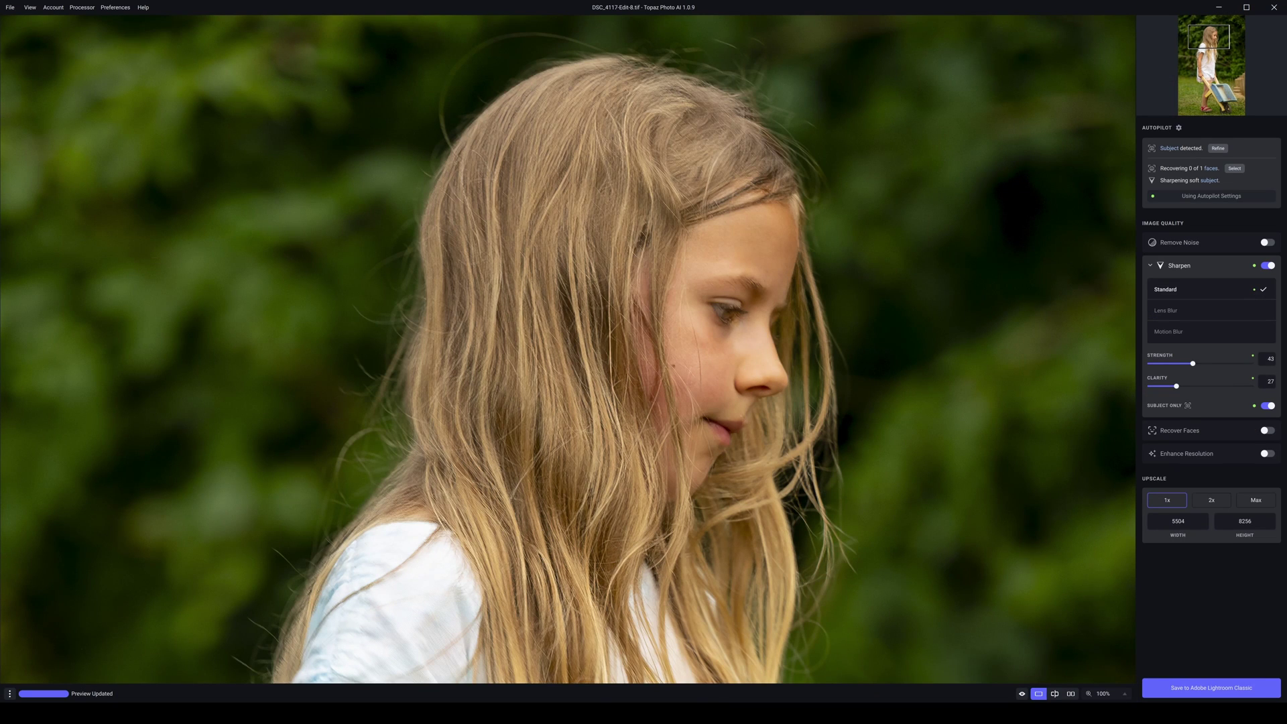
{"action": "mouse_move", "coordinate": [662, 711]}
{"action": "left_click", "coordinate": [662, 671]}
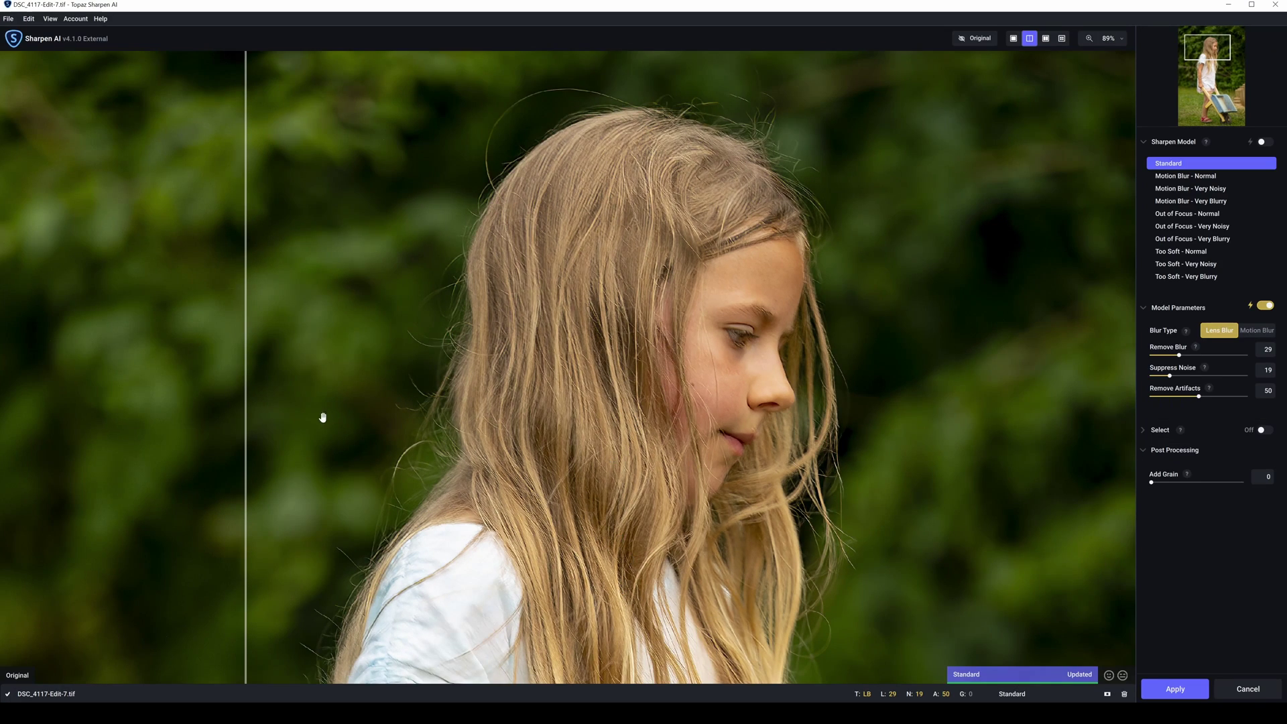
{"action": "left_click_drag", "start_coordinate": [245, 382], "coordinate": [264, 361]}
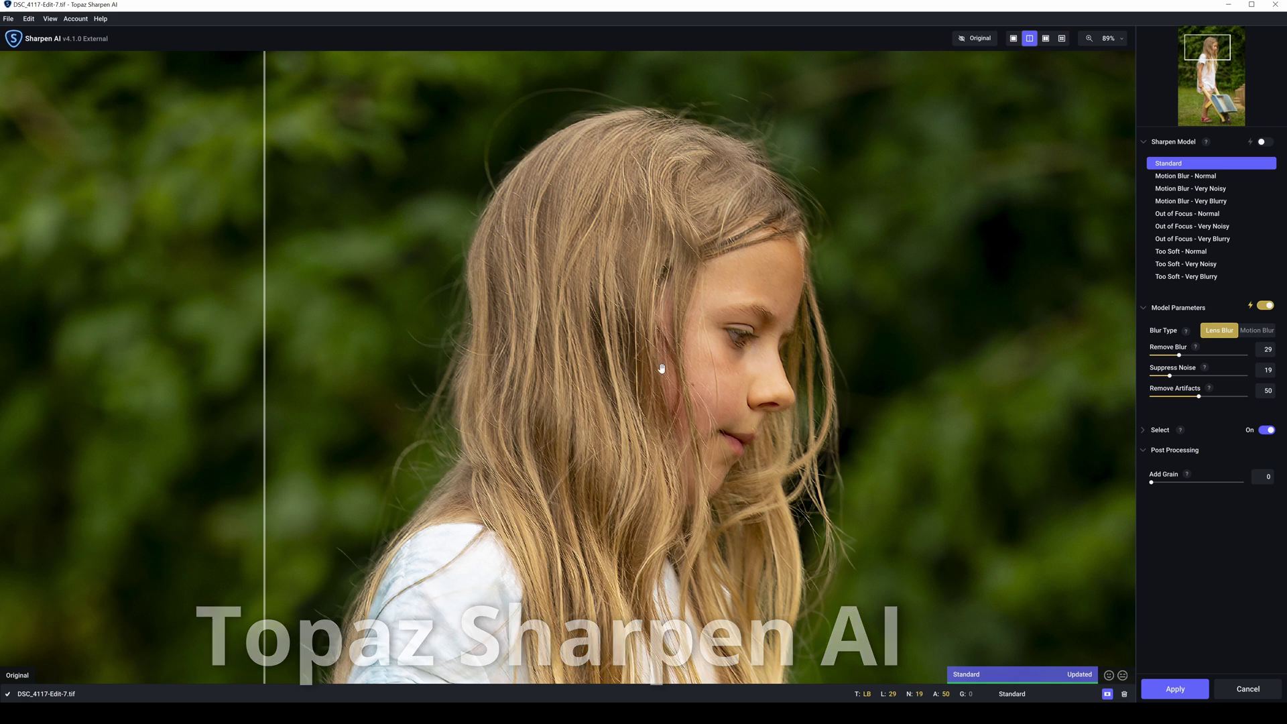
Start refining the subject mask with a Subtract brush at size 211 and opacity 40
{"action": "left_click", "coordinate": [1154, 432]}
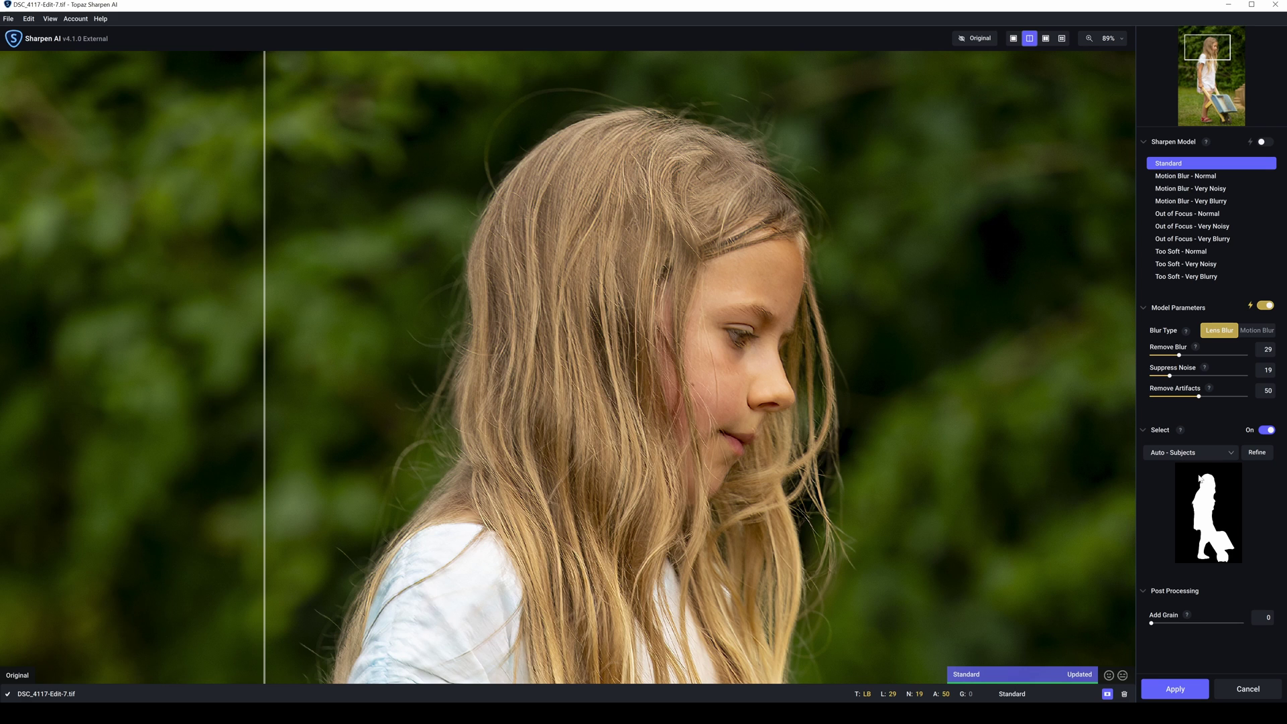
{"action": "left_click", "coordinate": [1256, 453]}
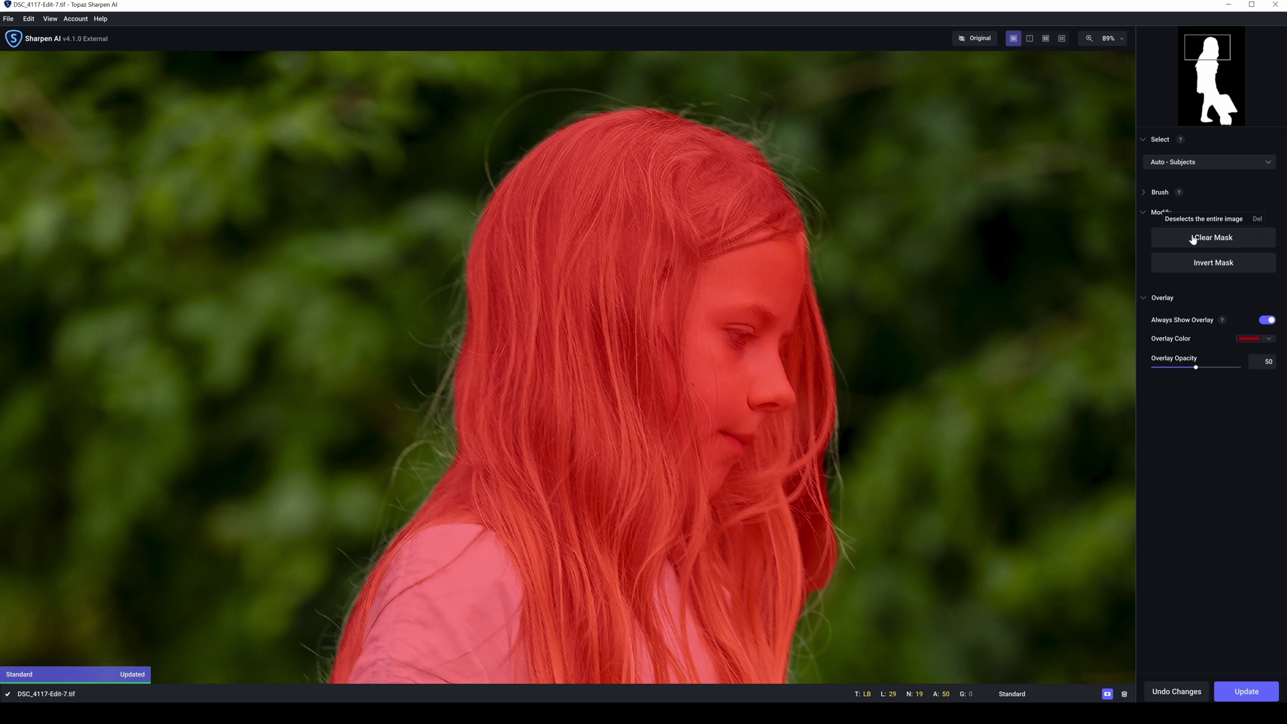
{"action": "left_click", "coordinate": [1142, 194]}
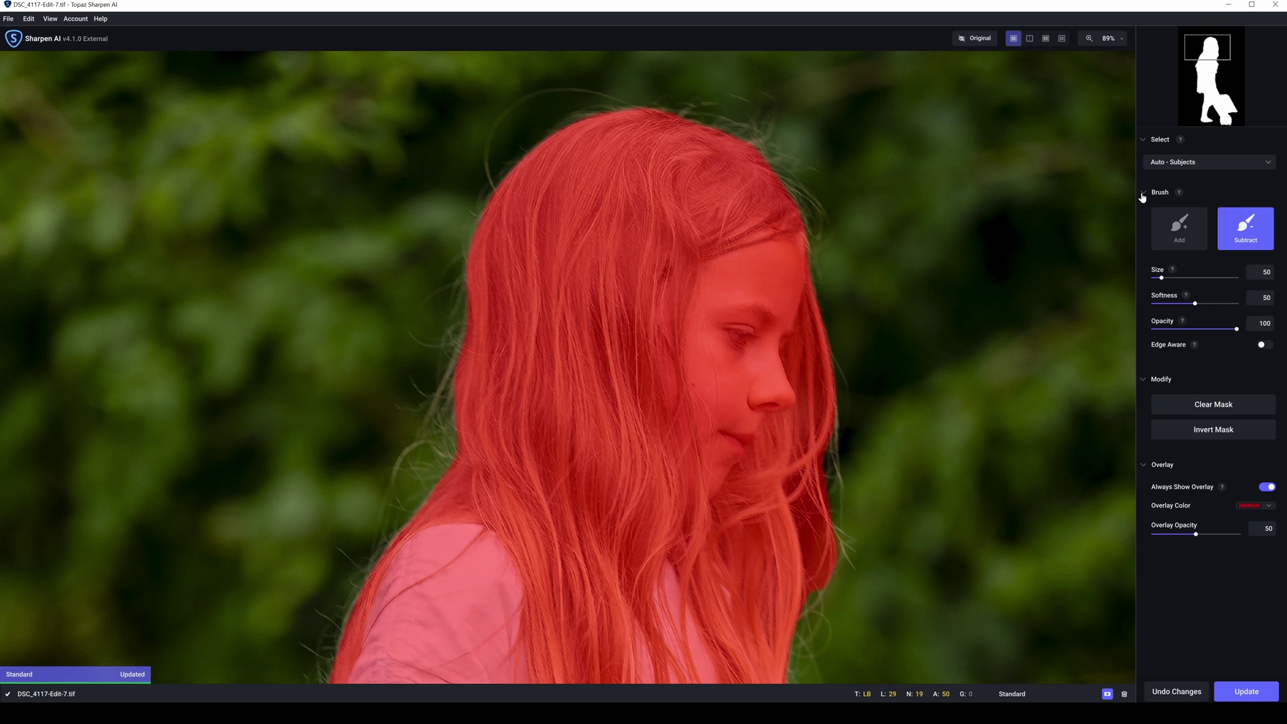
{"action": "left_click", "coordinate": [1248, 228]}
{"action": "left_click_drag", "start_coordinate": [1183, 280], "coordinate": [1190, 282]}
{"action": "left_click_drag", "start_coordinate": [1188, 332], "coordinate": [1187, 332]}
Paint out the top of the head, hair and shoulder from the mask, then update it
{"action": "left_click_drag", "start_coordinate": [646, 172], "coordinate": [773, 171]}
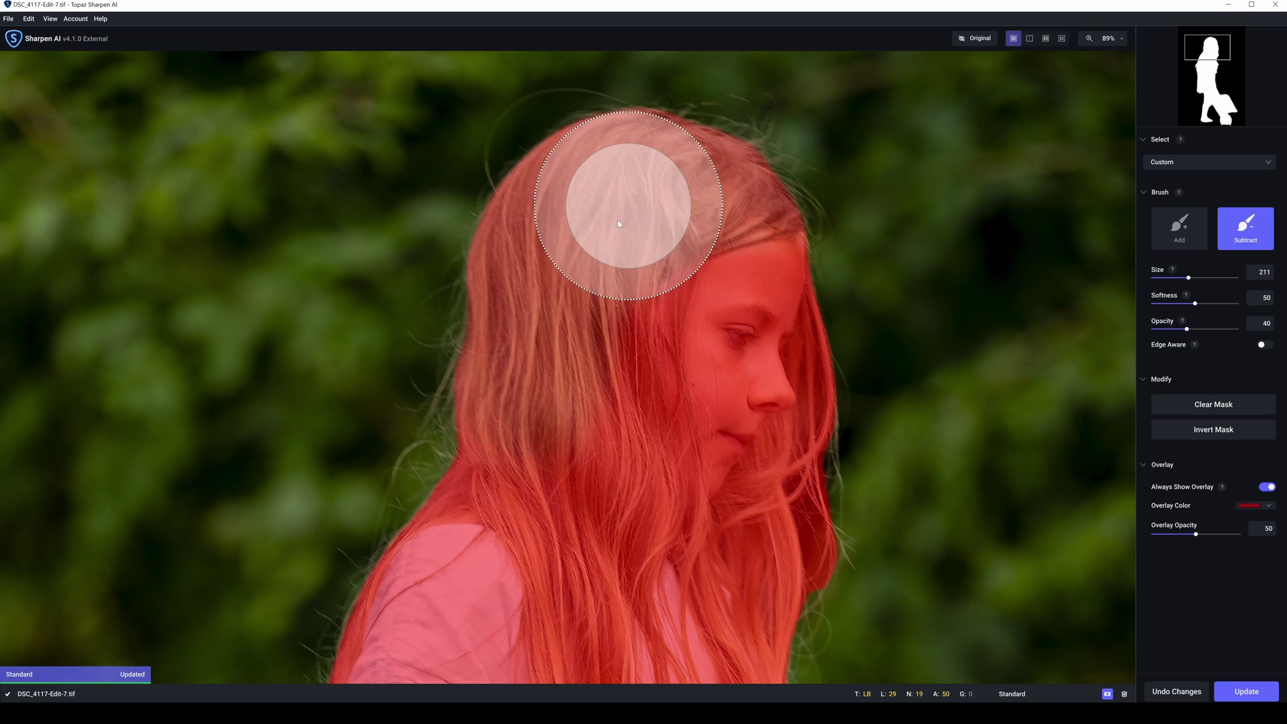
{"action": "mouse_move", "coordinate": [605, 412]}
{"action": "left_mouse_down"}
{"action": "mouse_move", "coordinate": [621, 553]}
{"action": "mouse_move", "coordinate": [603, 604]}
{"action": "mouse_move", "coordinate": [589, 581]}
{"action": "mouse_move", "coordinate": [566, 347]}
{"action": "mouse_move", "coordinate": [593, 201]}
{"action": "left_mouse_up"}
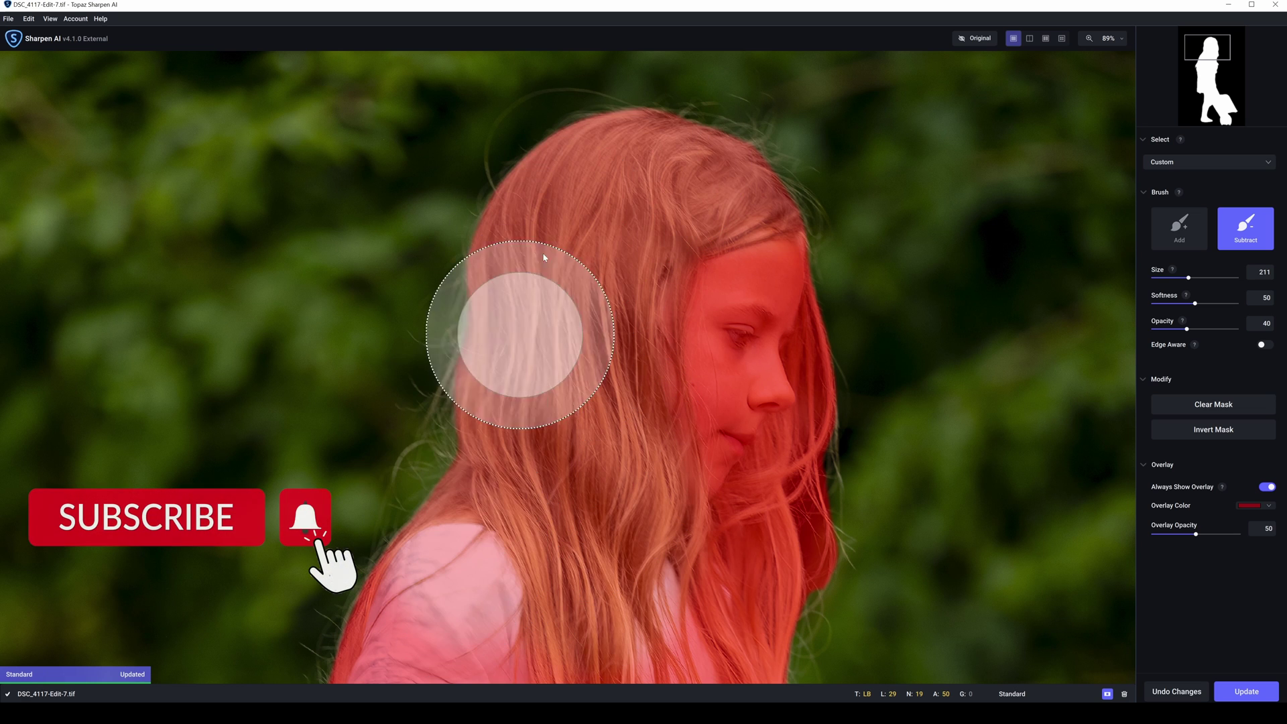
{"action": "mouse_move", "coordinate": [536, 262]}
{"action": "left_mouse_down"}
{"action": "mouse_move", "coordinate": [506, 503]}
{"action": "mouse_move", "coordinate": [546, 552]}
{"action": "mouse_move", "coordinate": [766, 583]}
{"action": "left_mouse_up"}
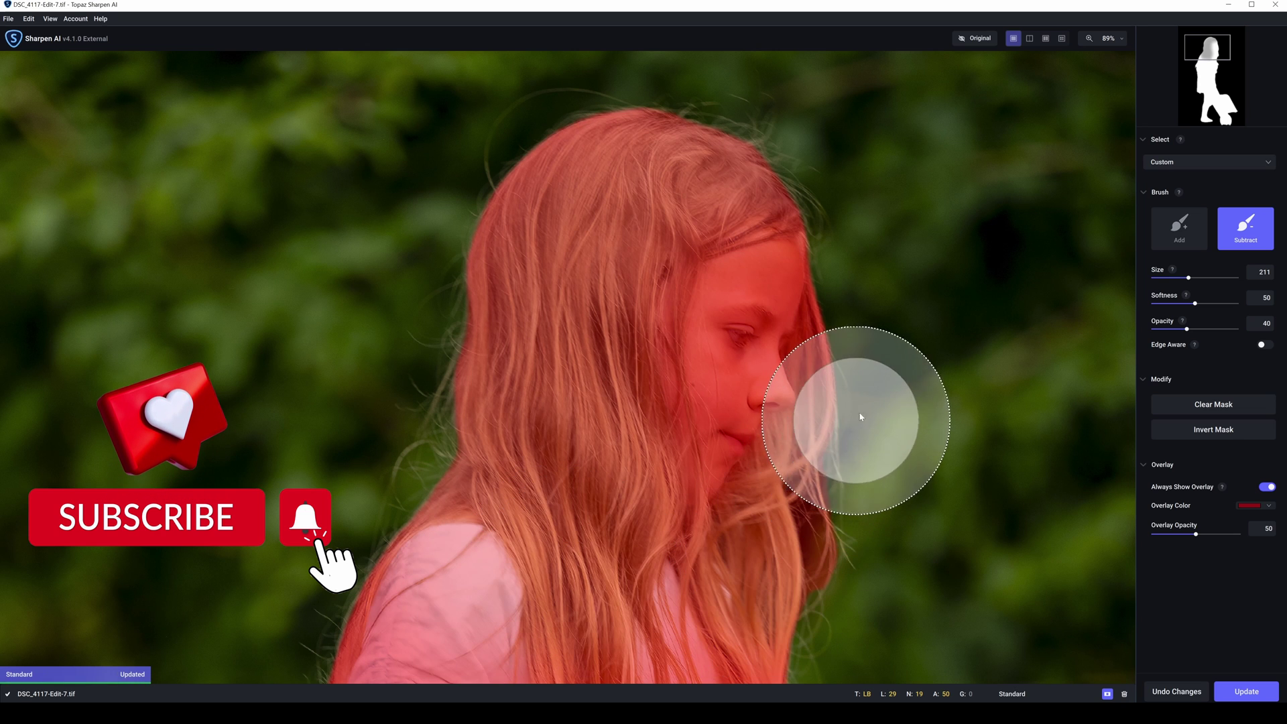
{"action": "mouse_move", "coordinate": [869, 355]}
{"action": "left_mouse_down"}
{"action": "mouse_move", "coordinate": [822, 528]}
{"action": "mouse_move", "coordinate": [735, 673]}
{"action": "mouse_move", "coordinate": [636, 661]}
{"action": "left_mouse_up"}
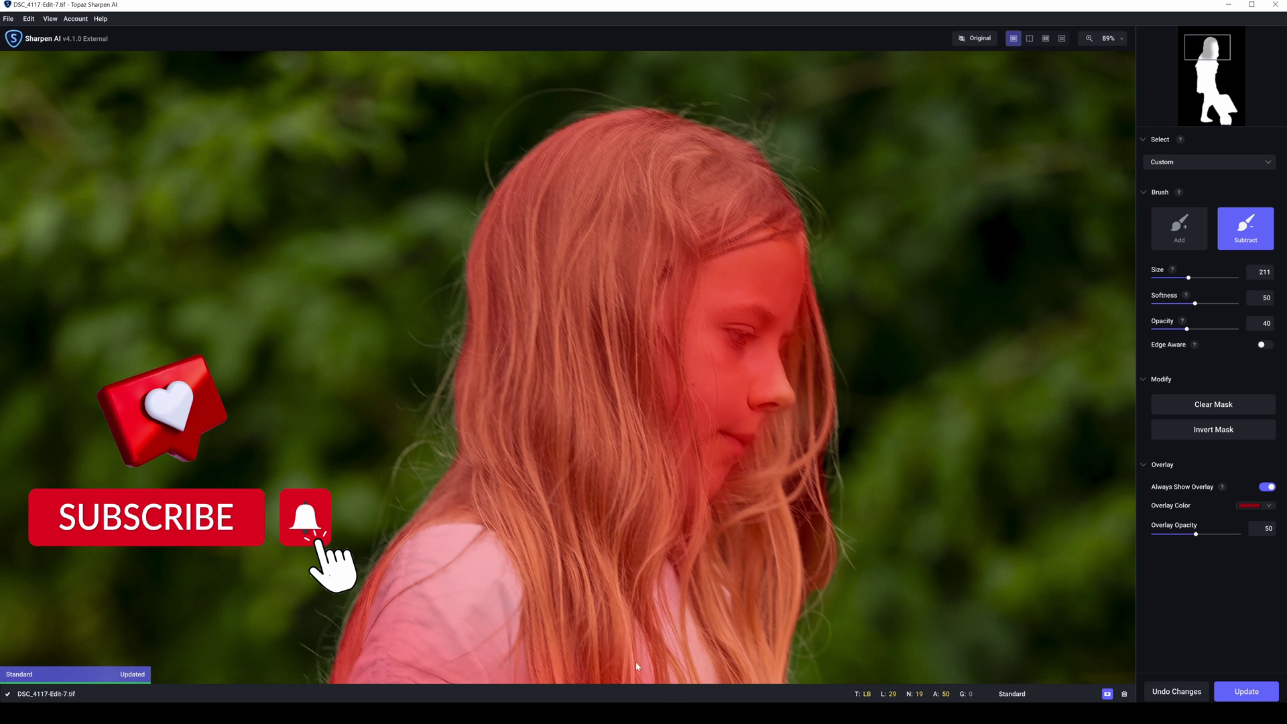
{"action": "mouse_move", "coordinate": [608, 559]}
{"action": "left_mouse_down"}
{"action": "mouse_move", "coordinate": [589, 422]}
{"action": "mouse_move", "coordinate": [604, 293]}
{"action": "mouse_move", "coordinate": [631, 213]}
{"action": "mouse_move", "coordinate": [683, 169]}
{"action": "mouse_move", "coordinate": [740, 166]}
{"action": "mouse_move", "coordinate": [584, 206]}
{"action": "mouse_move", "coordinate": [498, 307]}
{"action": "mouse_move", "coordinate": [508, 455]}
{"action": "mouse_move", "coordinate": [554, 469]}
{"action": "left_mouse_up"}
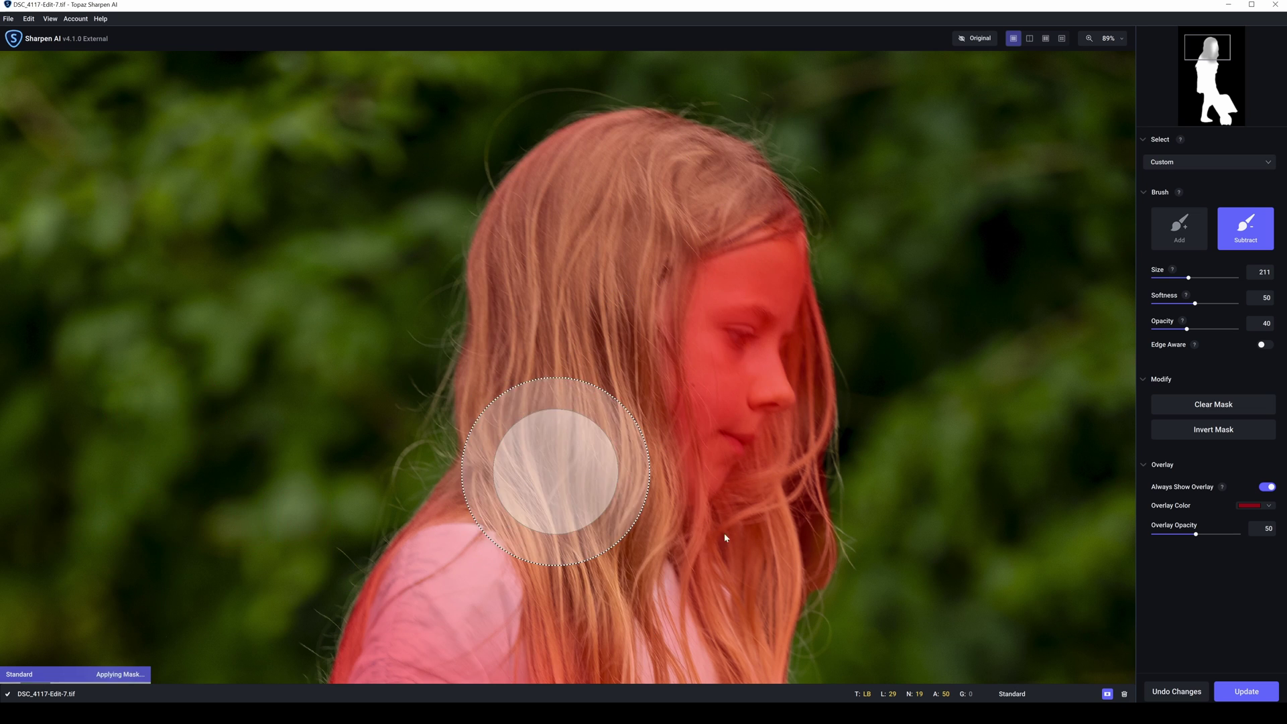
{"action": "left_click", "coordinate": [1245, 691]}
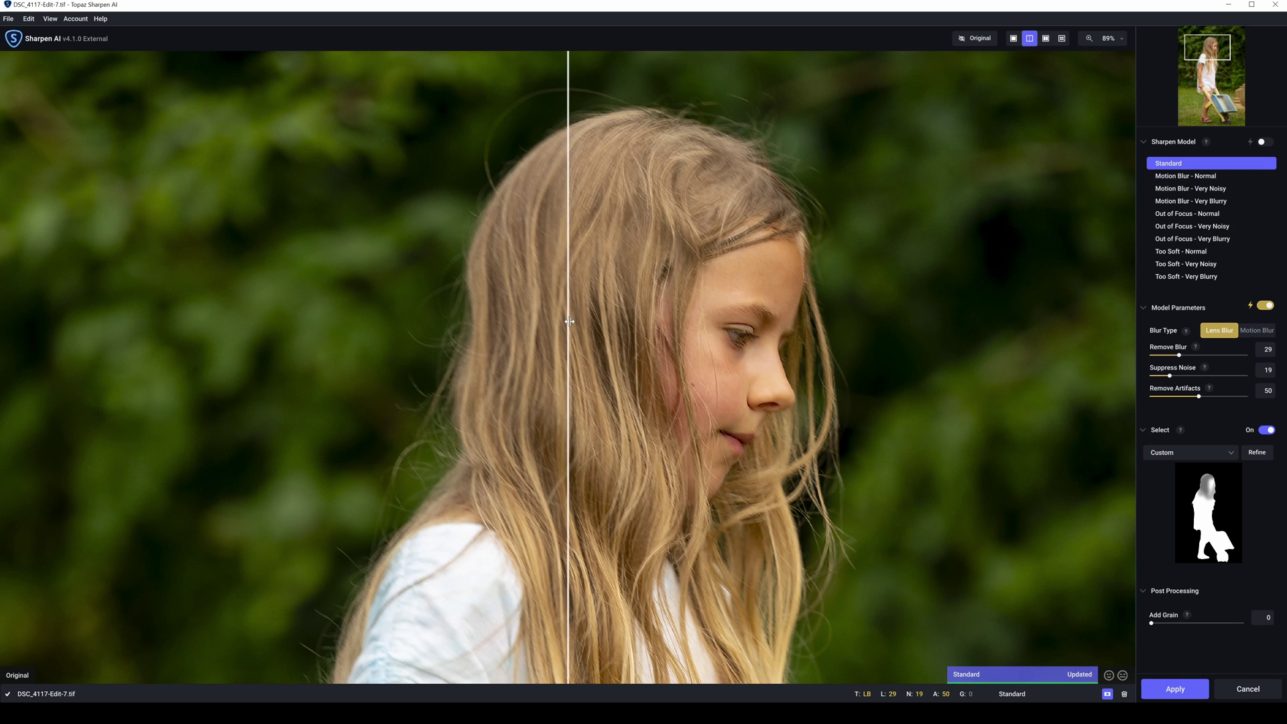
Compare the Sharpen AI and Photo AI versions, then enable face recovery at strength 100
{"action": "left_click_drag", "start_coordinate": [569, 321], "coordinate": [191, 362]}
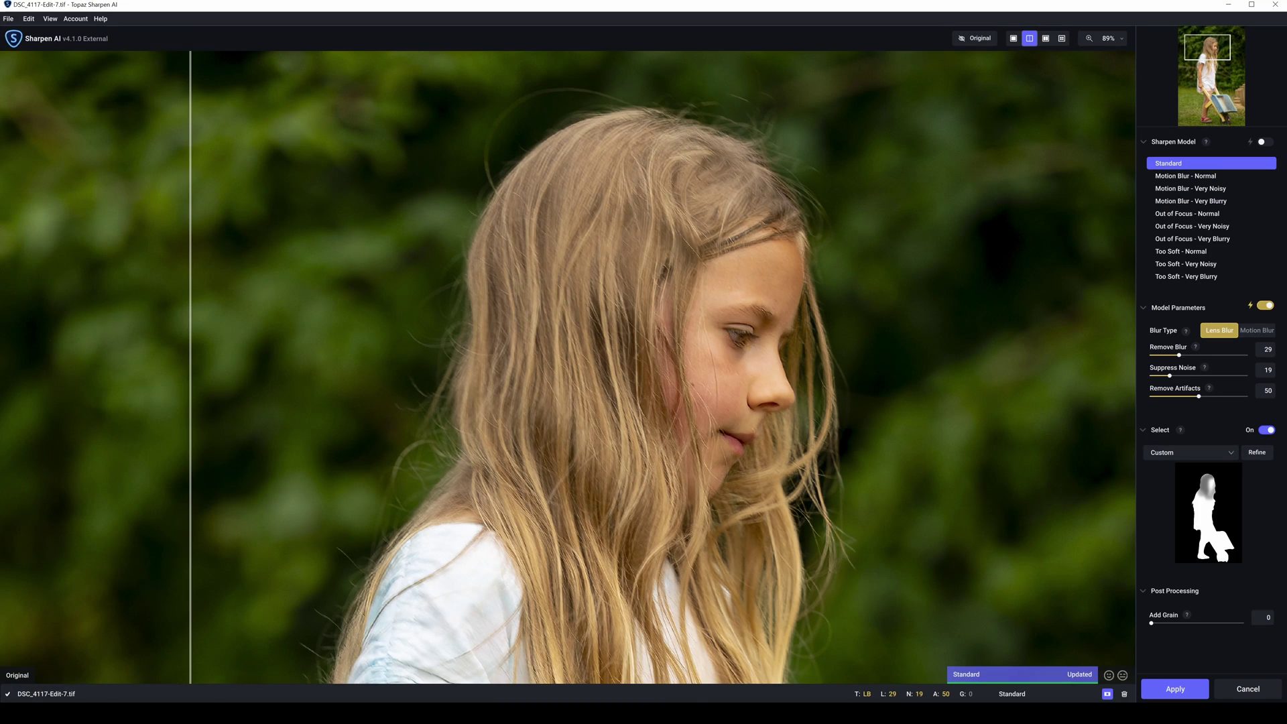
{"action": "mouse_move", "coordinate": [685, 713]}
{"action": "left_click", "coordinate": [681, 670]}
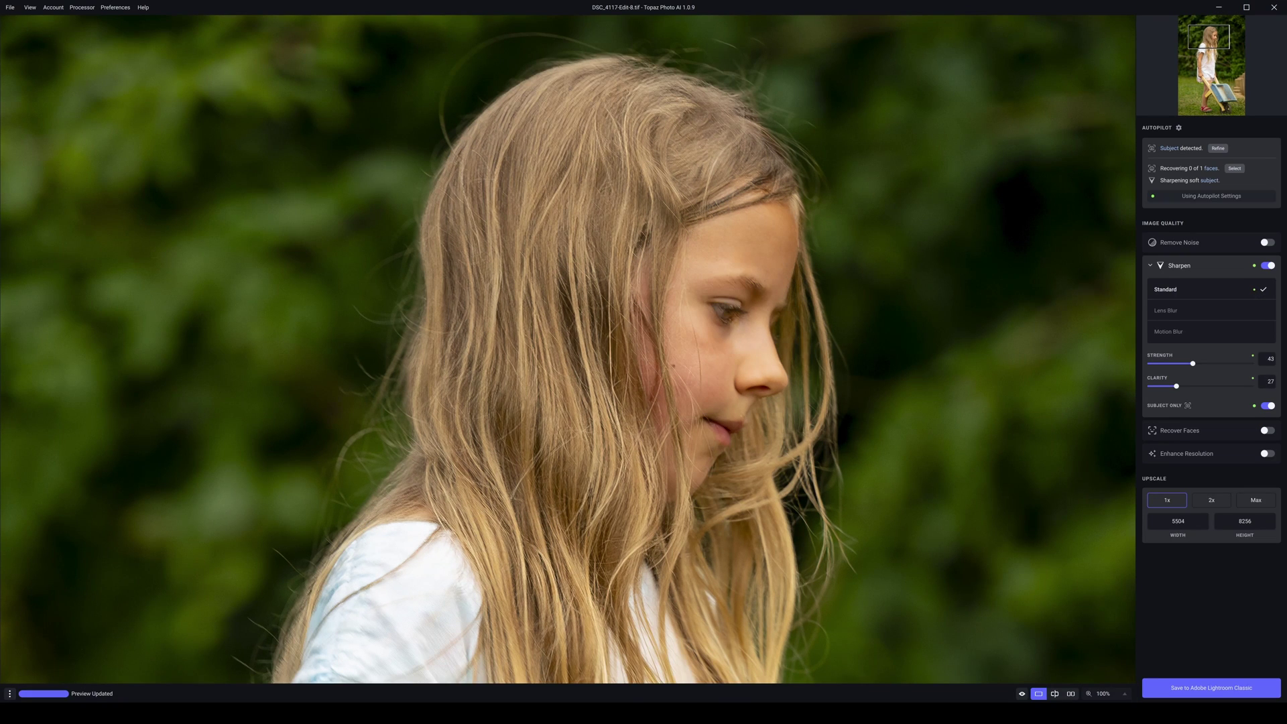
{"action": "left_click", "coordinate": [650, 697]}
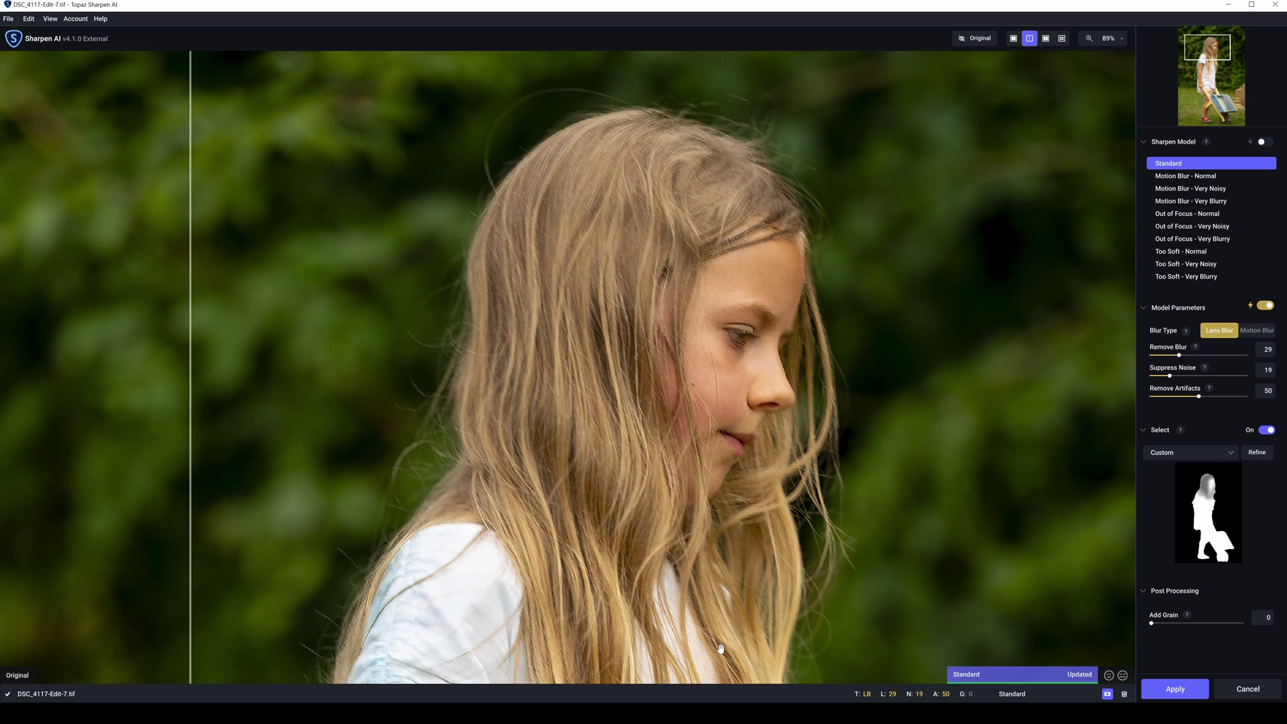
{"action": "mouse_move", "coordinate": [687, 713]}
{"action": "left_click", "coordinate": [682, 670]}
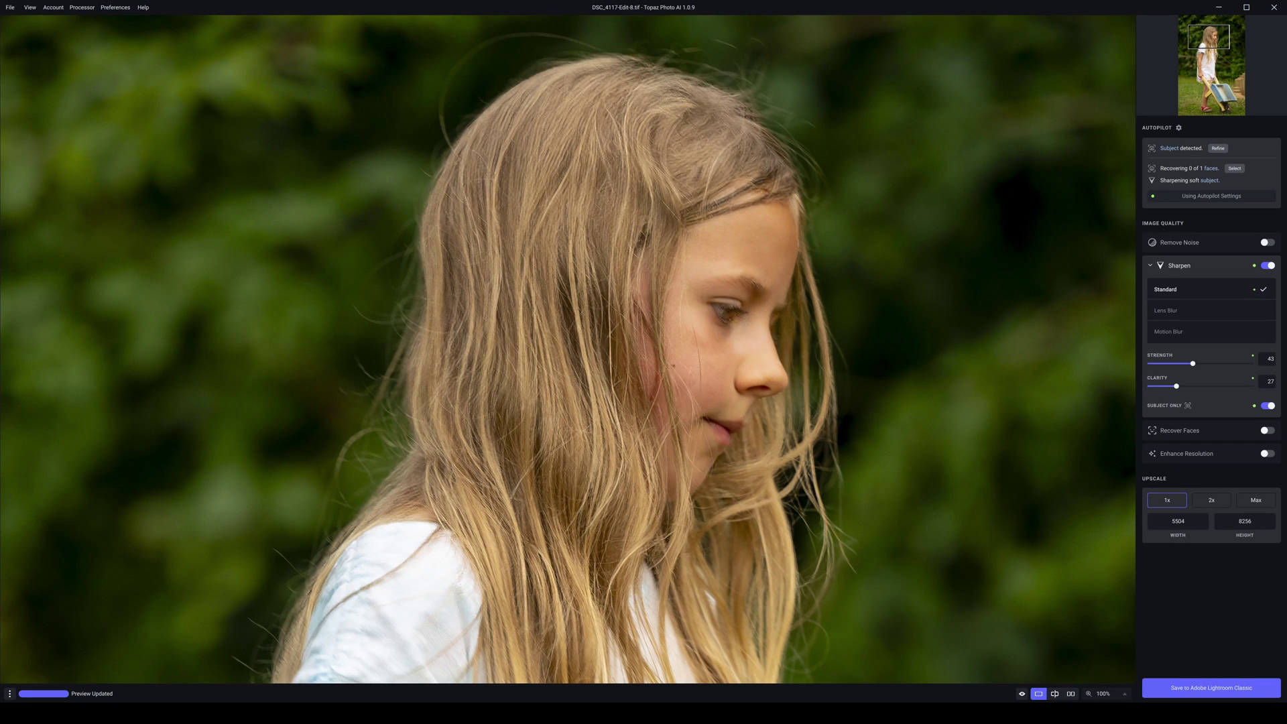
{"action": "mouse_move", "coordinate": [706, 685]}
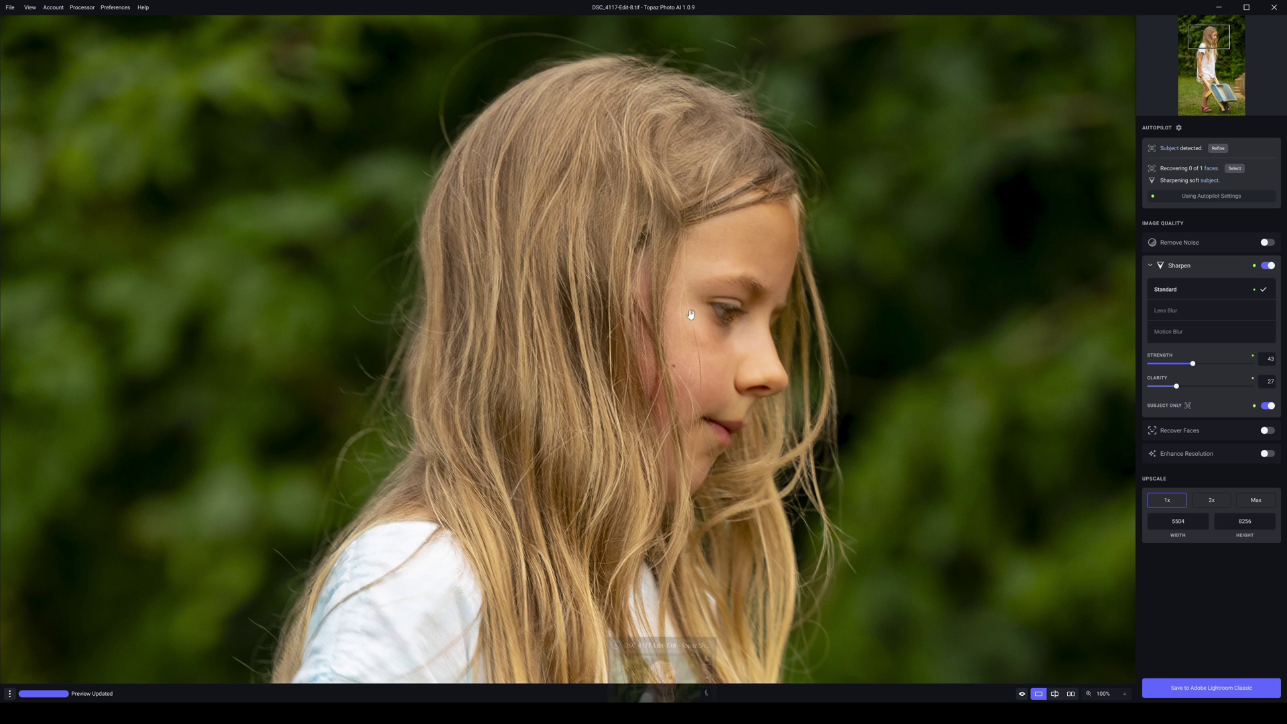
{"action": "mouse_move", "coordinate": [662, 701]}
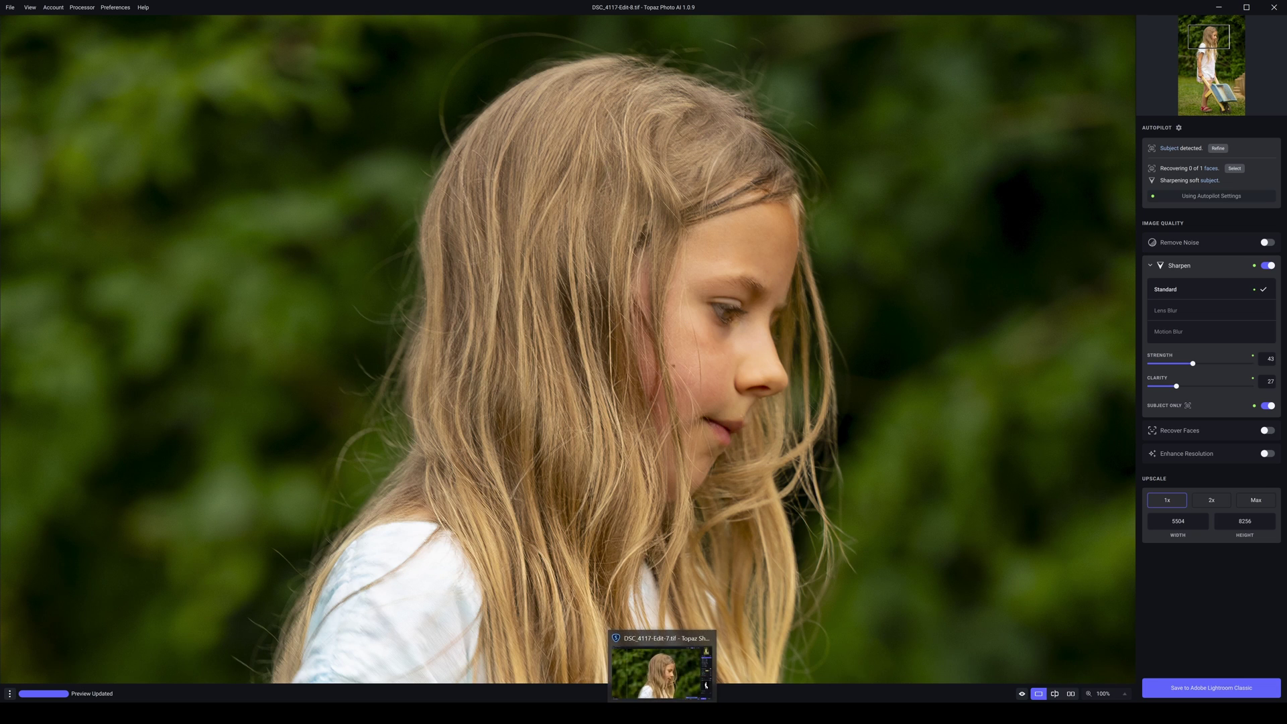
{"action": "left_click", "coordinate": [662, 667]}
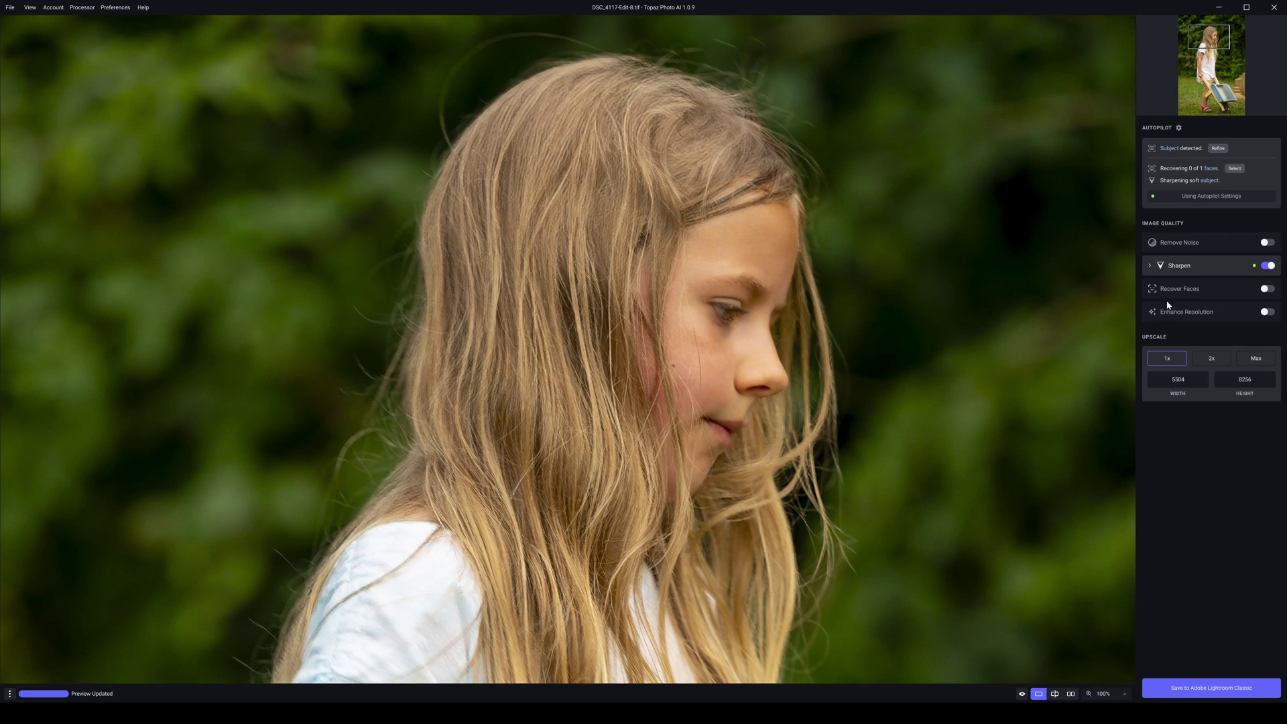
{"action": "left_click", "coordinate": [1266, 290]}
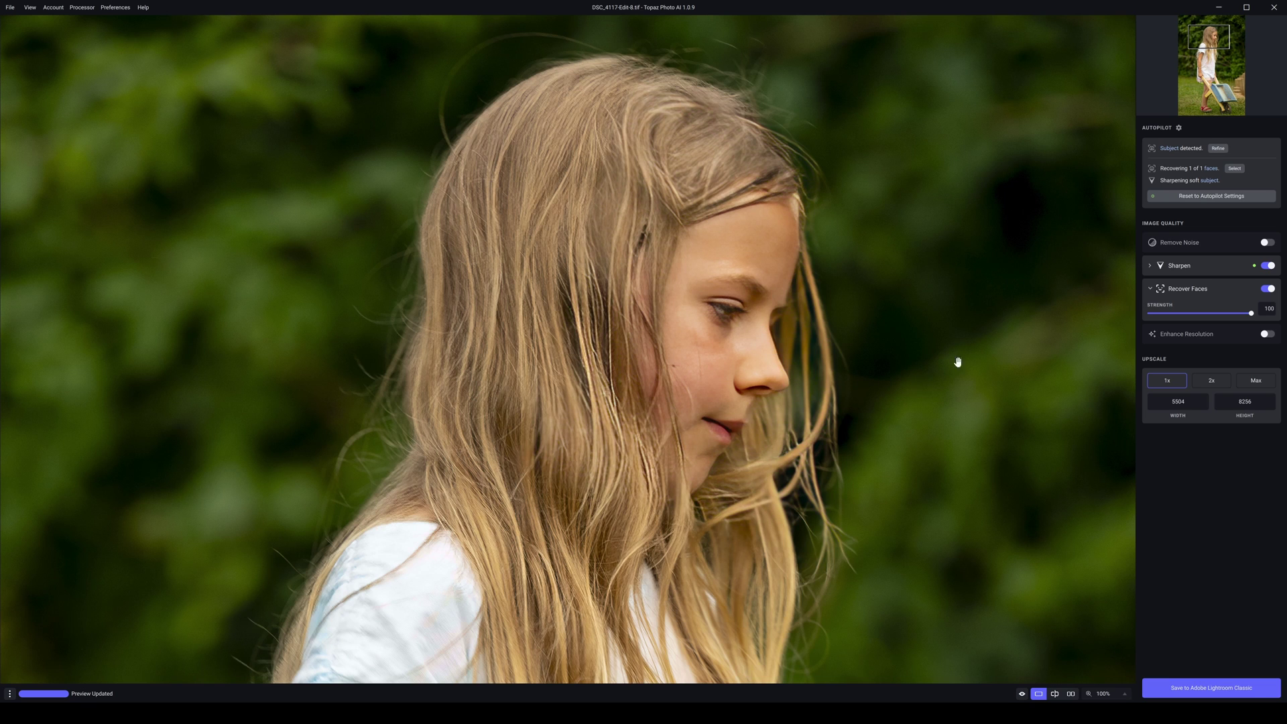
Compare Recover Faces on and off on the profile portrait, then leave it on at strength 5
{"action": "left_click", "coordinate": [1269, 289]}
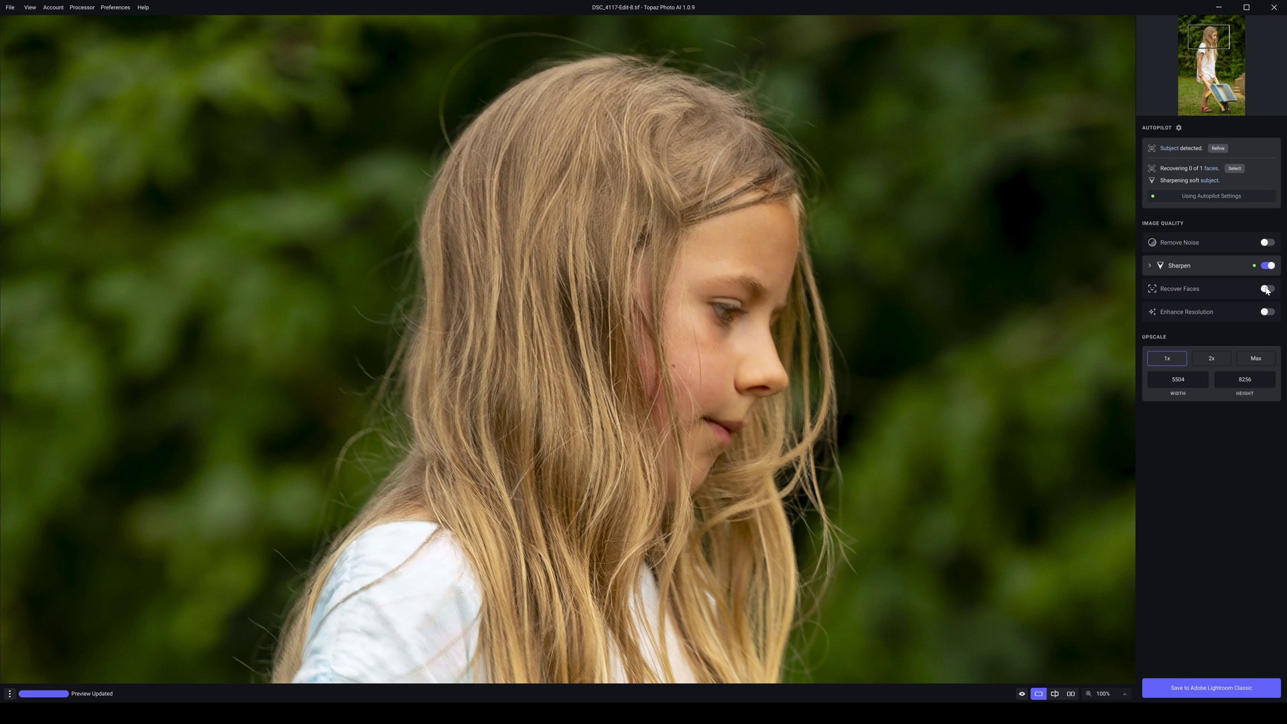
{"action": "left_click", "coordinate": [1267, 290]}
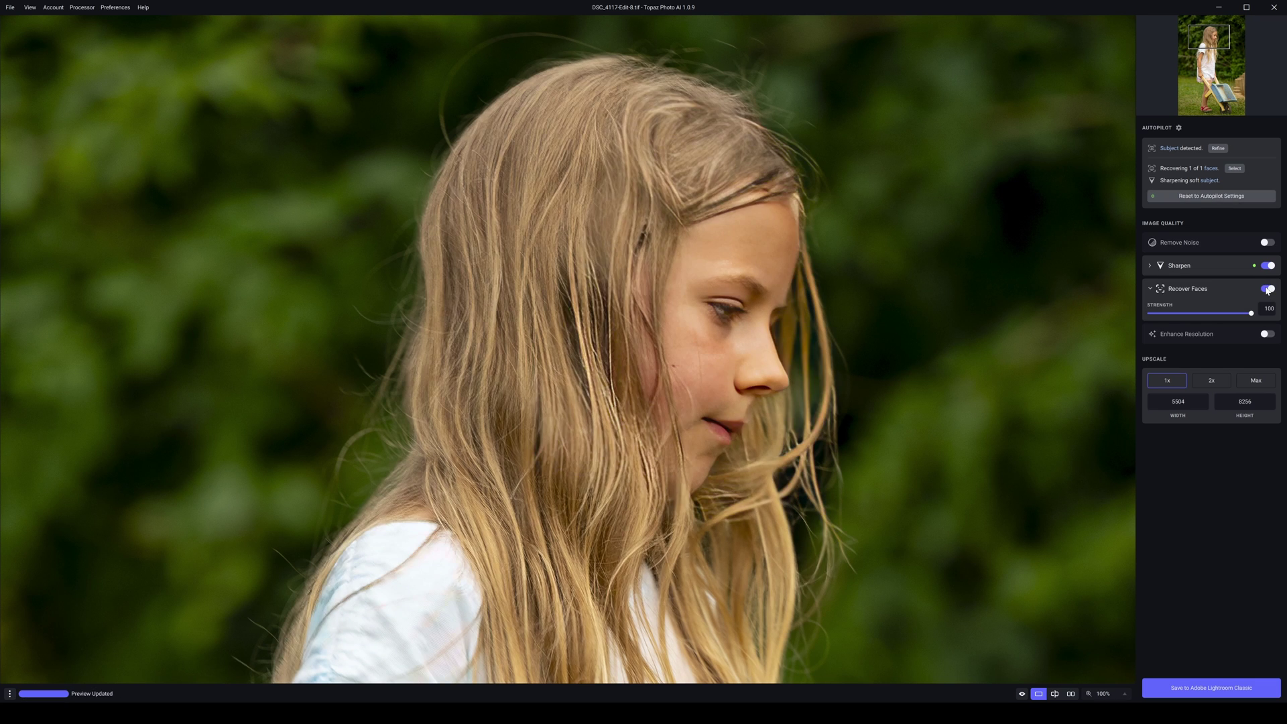
{"action": "left_click", "coordinate": [1266, 289]}
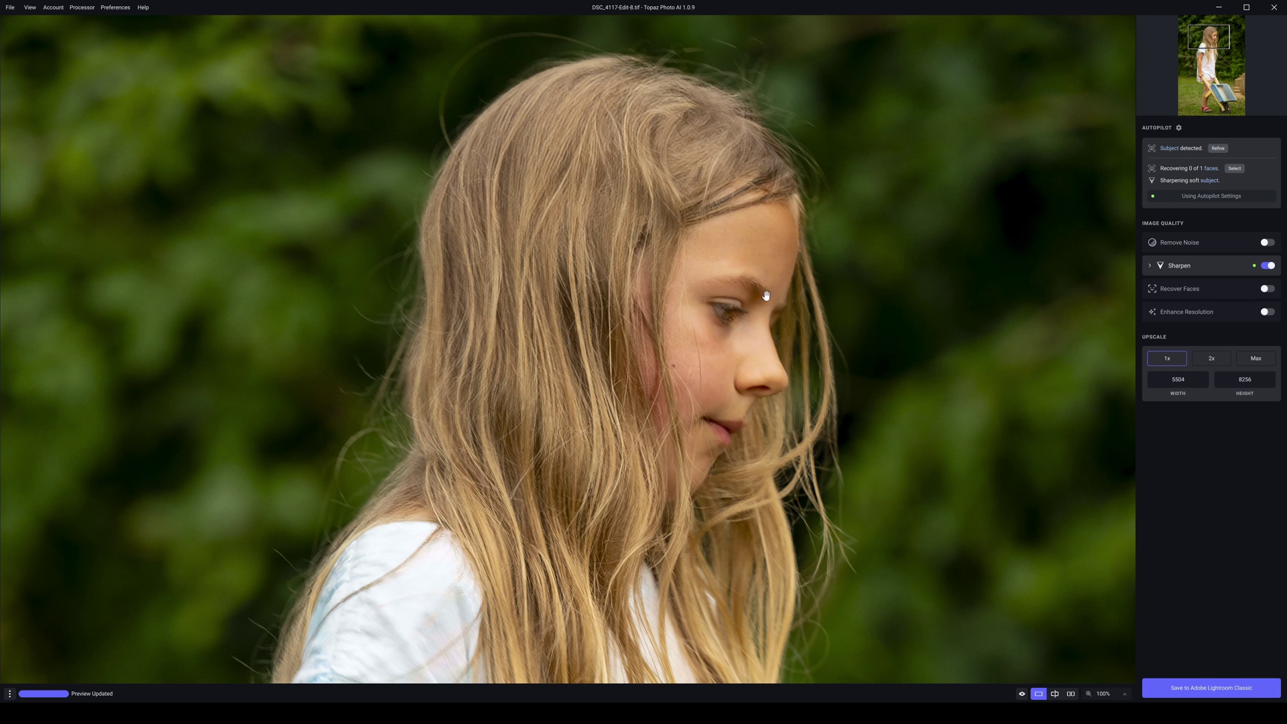
{"action": "left_click", "coordinate": [1267, 288]}
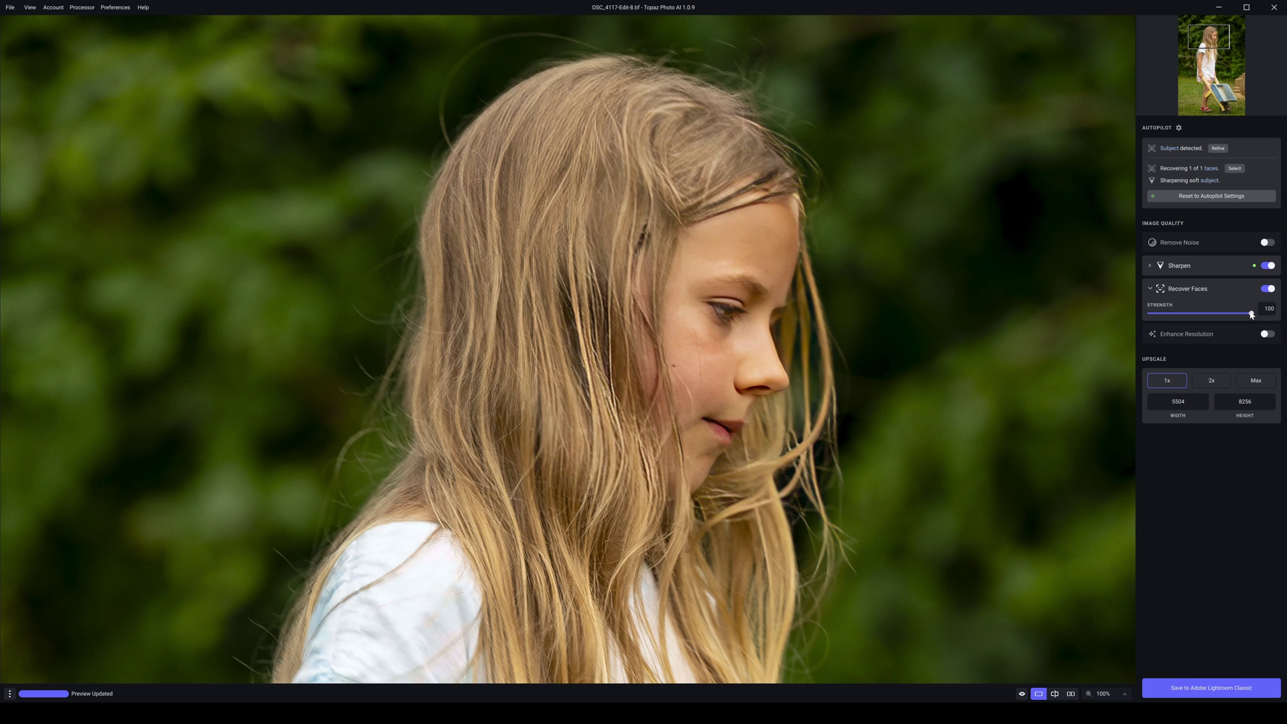
{"action": "left_click_drag", "start_coordinate": [1250, 314], "coordinate": [1155, 317]}
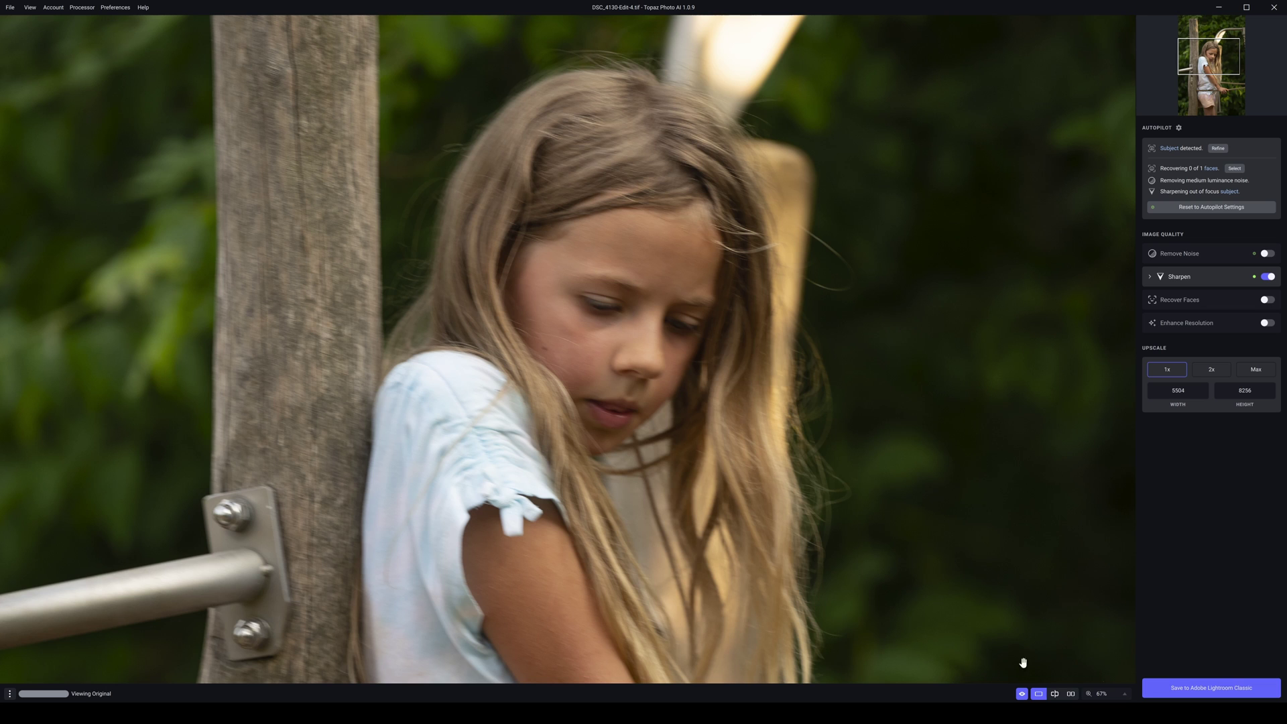
Show the wooden-post portrait's sharpened preview instead of the original
{"action": "left_click", "coordinate": [1022, 695]}
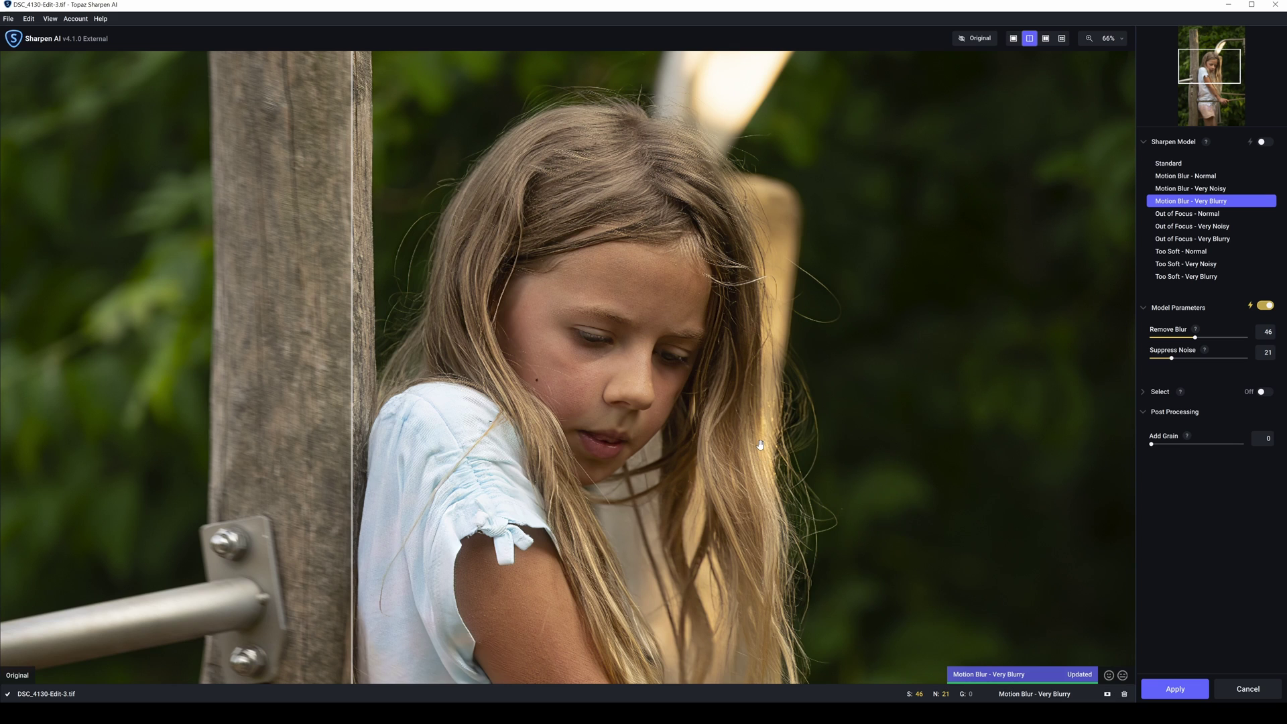
Turn on Select so the Motion Blur sharpening uses the Auto - Subjects mask
{"action": "left_click", "coordinate": [1206, 395]}
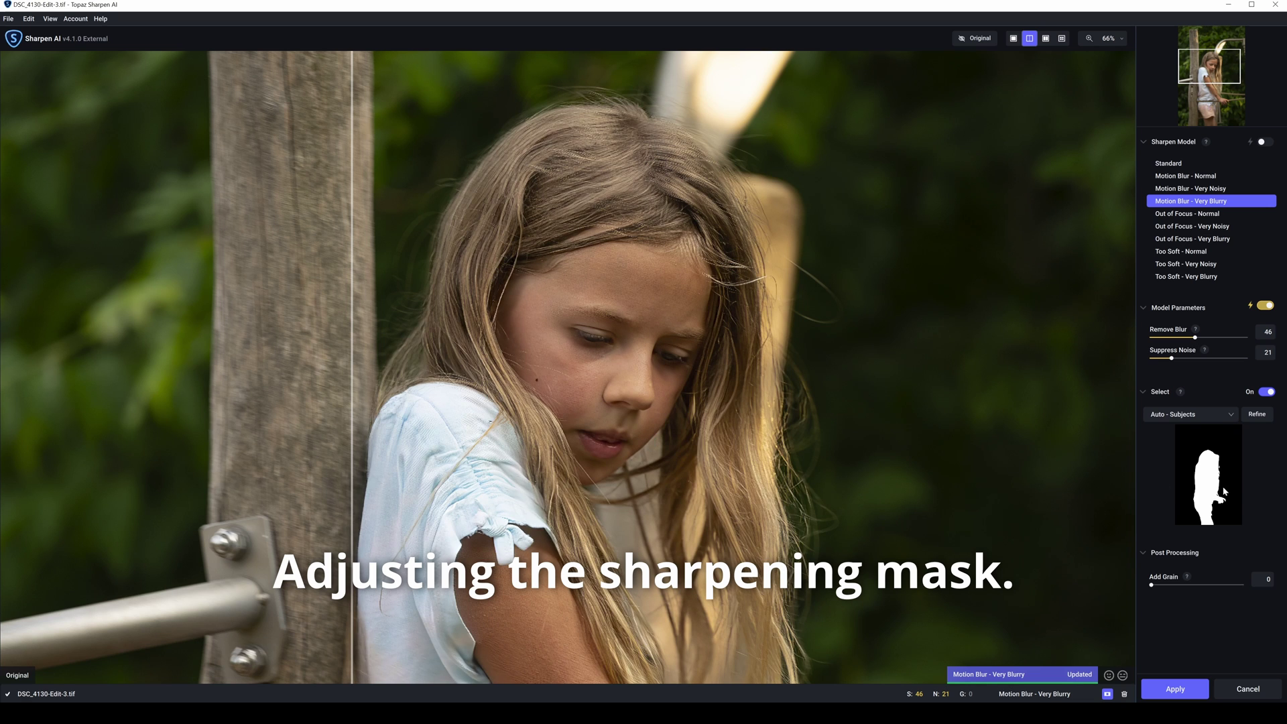
Subtract the top/left hair and shoulder from the mask with an opacity-49, size-143 brush, then update
{"action": "left_click", "coordinate": [1257, 414]}
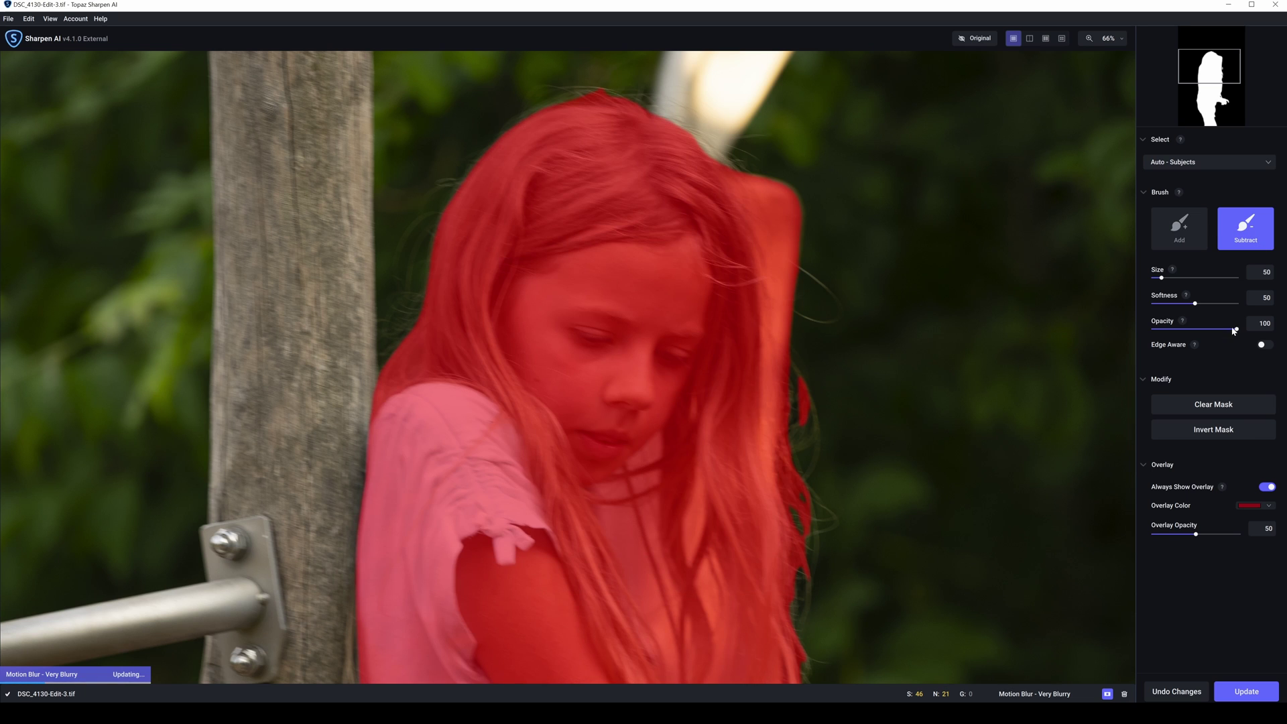
{"action": "left_click_drag", "start_coordinate": [1233, 330], "coordinate": [1196, 331]}
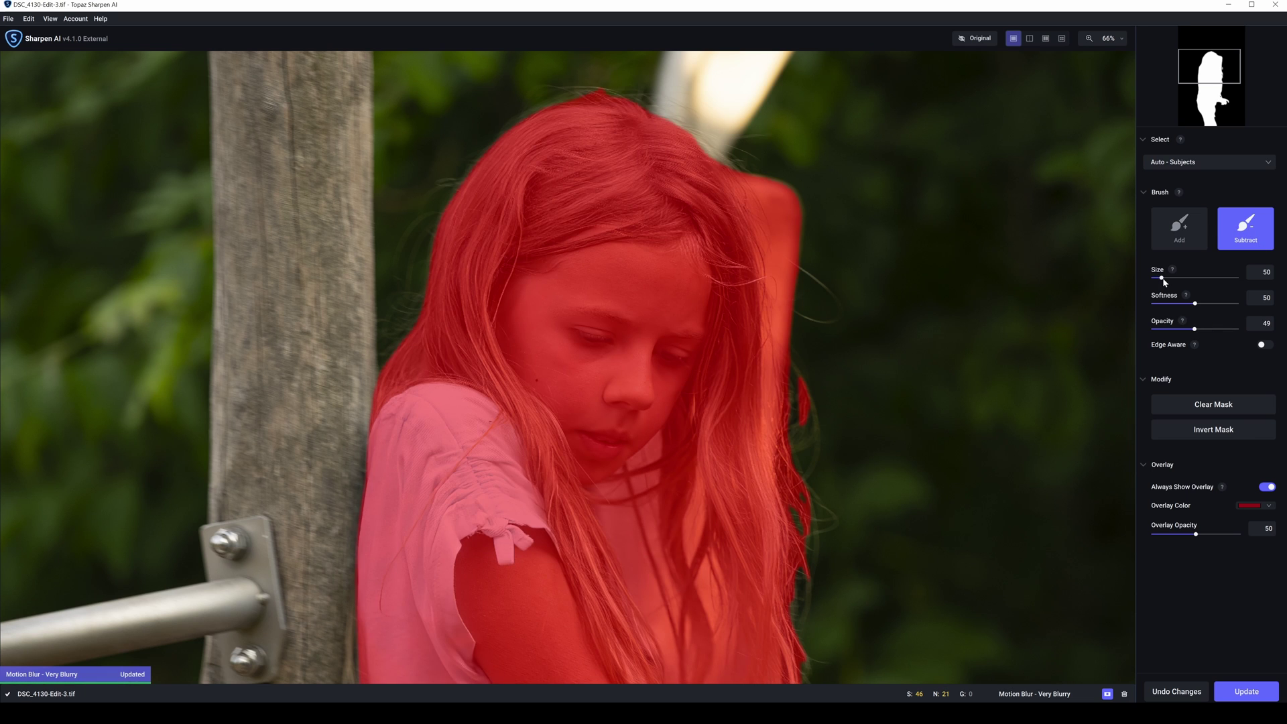
{"action": "left_click_drag", "start_coordinate": [1162, 277], "coordinate": [1178, 277]}
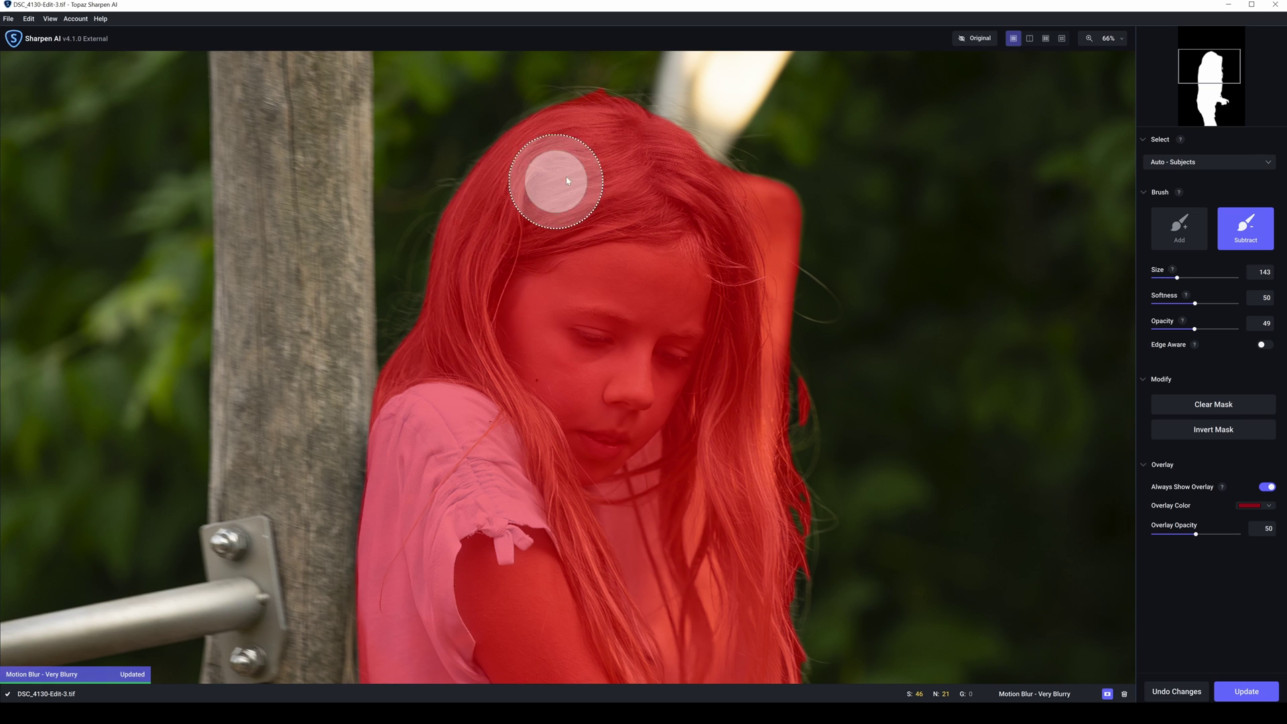
{"action": "mouse_move", "coordinate": [567, 181]}
{"action": "left_mouse_down"}
{"action": "mouse_move", "coordinate": [598, 182]}
{"action": "mouse_move", "coordinate": [496, 213]}
{"action": "mouse_move", "coordinate": [464, 238]}
{"action": "mouse_move", "coordinate": [683, 201]}
{"action": "mouse_move", "coordinate": [718, 205]}
{"action": "mouse_move", "coordinate": [737, 237]}
{"action": "mouse_move", "coordinate": [765, 665]}
{"action": "mouse_move", "coordinate": [706, 600]}
{"action": "mouse_move", "coordinate": [691, 520]}
{"action": "mouse_move", "coordinate": [702, 461]}
{"action": "mouse_move", "coordinate": [734, 409]}
{"action": "mouse_move", "coordinate": [641, 206]}
{"action": "mouse_move", "coordinate": [619, 115]}
{"action": "mouse_move", "coordinate": [739, 185]}
{"action": "mouse_move", "coordinate": [772, 221]}
{"action": "mouse_move", "coordinate": [789, 271]}
{"action": "mouse_move", "coordinate": [779, 384]}
{"action": "mouse_move", "coordinate": [762, 207]}
{"action": "left_mouse_up"}
{"action": "mouse_move", "coordinate": [642, 137]}
{"action": "left_mouse_down"}
{"action": "mouse_move", "coordinate": [530, 155]}
{"action": "mouse_move", "coordinate": [490, 205]}
{"action": "mouse_move", "coordinate": [445, 331]}
{"action": "mouse_move", "coordinate": [653, 673]}
{"action": "left_mouse_up"}
{"action": "mouse_move", "coordinate": [483, 431]}
{"action": "left_mouse_down"}
{"action": "mouse_move", "coordinate": [462, 350]}
{"action": "mouse_move", "coordinate": [408, 368]}
{"action": "mouse_move", "coordinate": [379, 436]}
{"action": "left_mouse_up"}
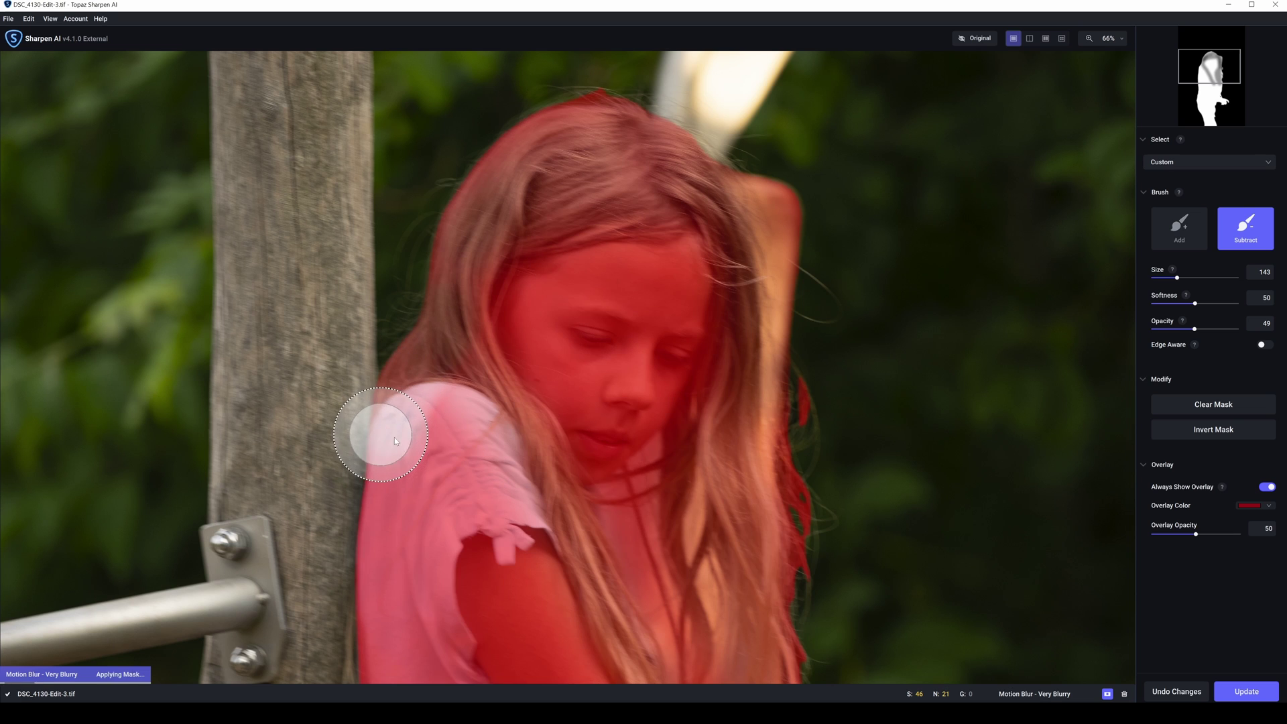
{"action": "left_click", "coordinate": [1247, 691]}
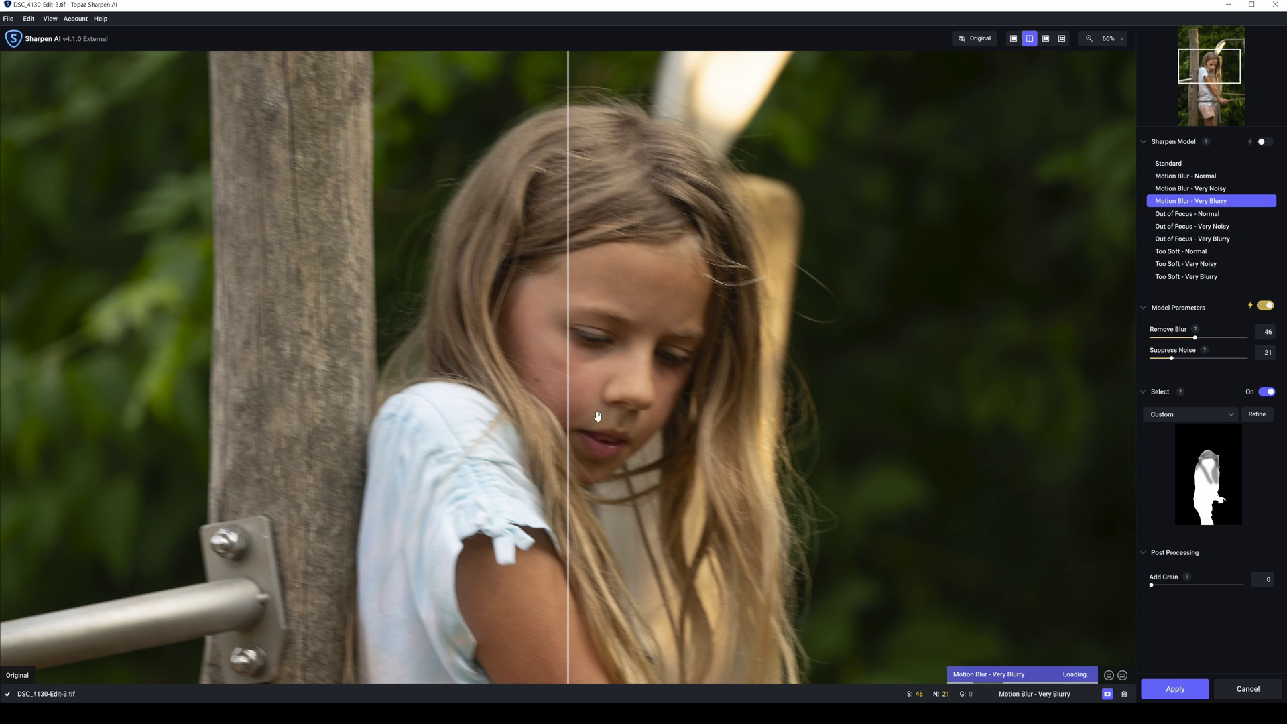
Compare the masked sharpening by sweeping the before/after divider across the girl's face
{"action": "left_click_drag", "start_coordinate": [568, 417], "coordinate": [2, 429]}
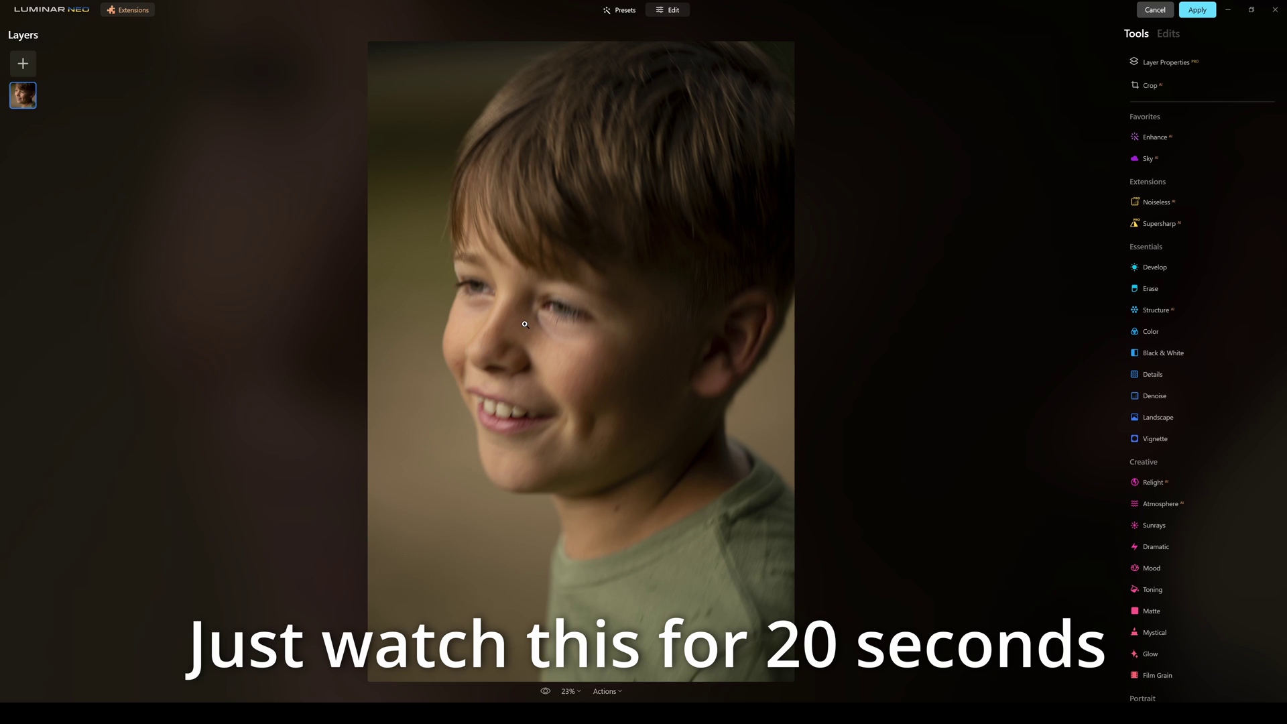
Apply the Supersharp AI extension to the smiling boy's portrait
{"action": "left_click", "coordinate": [1166, 225]}
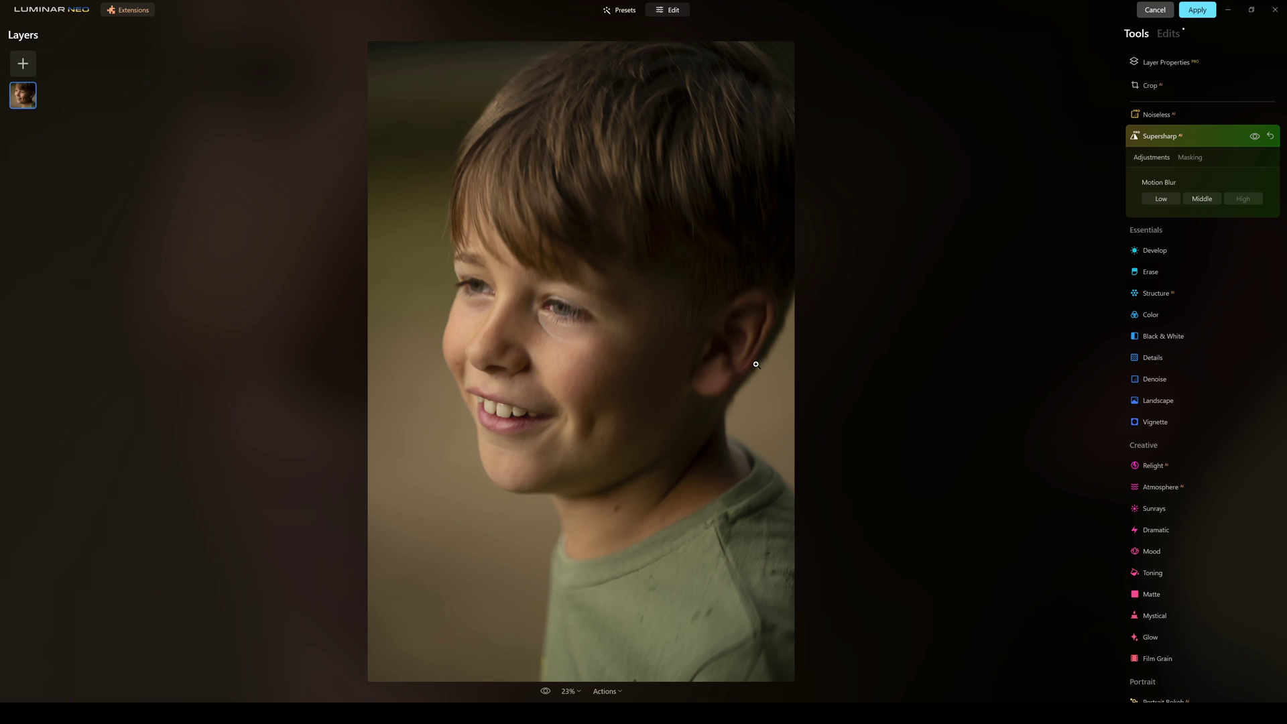
{"action": "scroll", "coordinate": [563, 292], "scroll_direction": "up", "scroll_amount": 2}
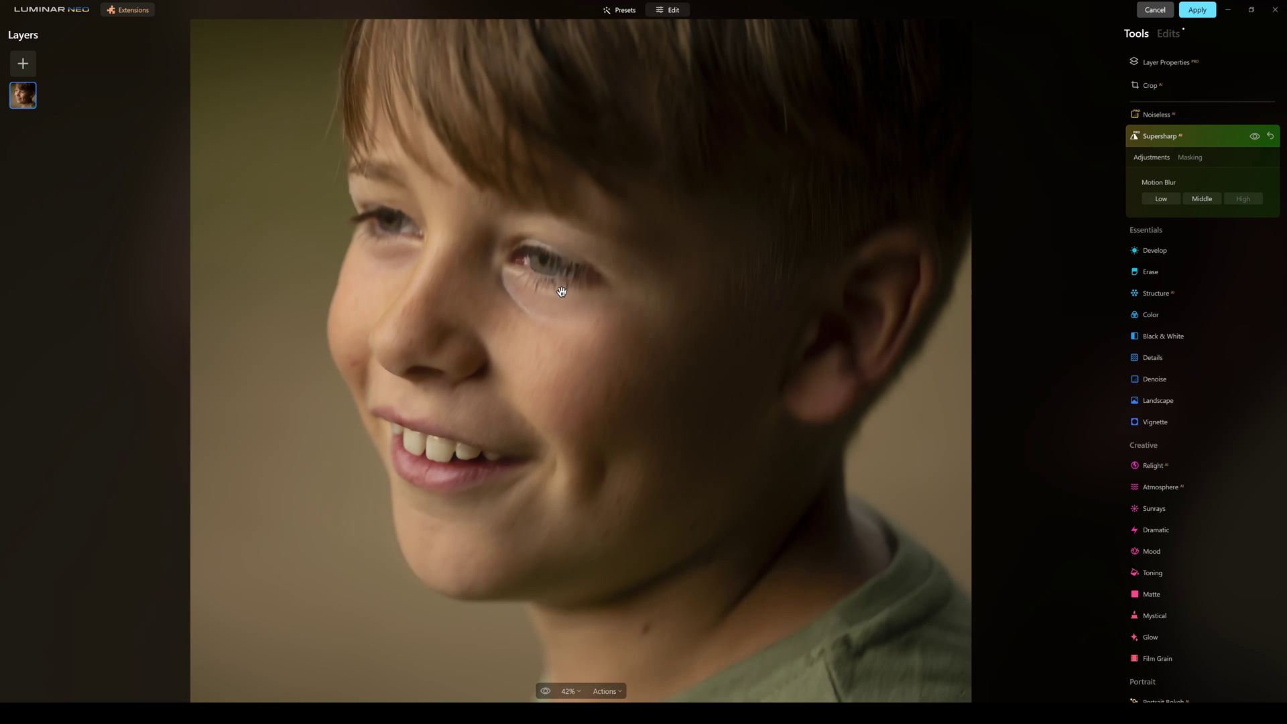
{"action": "scroll", "coordinate": [572, 356], "scroll_direction": "up", "scroll_amount": 1}
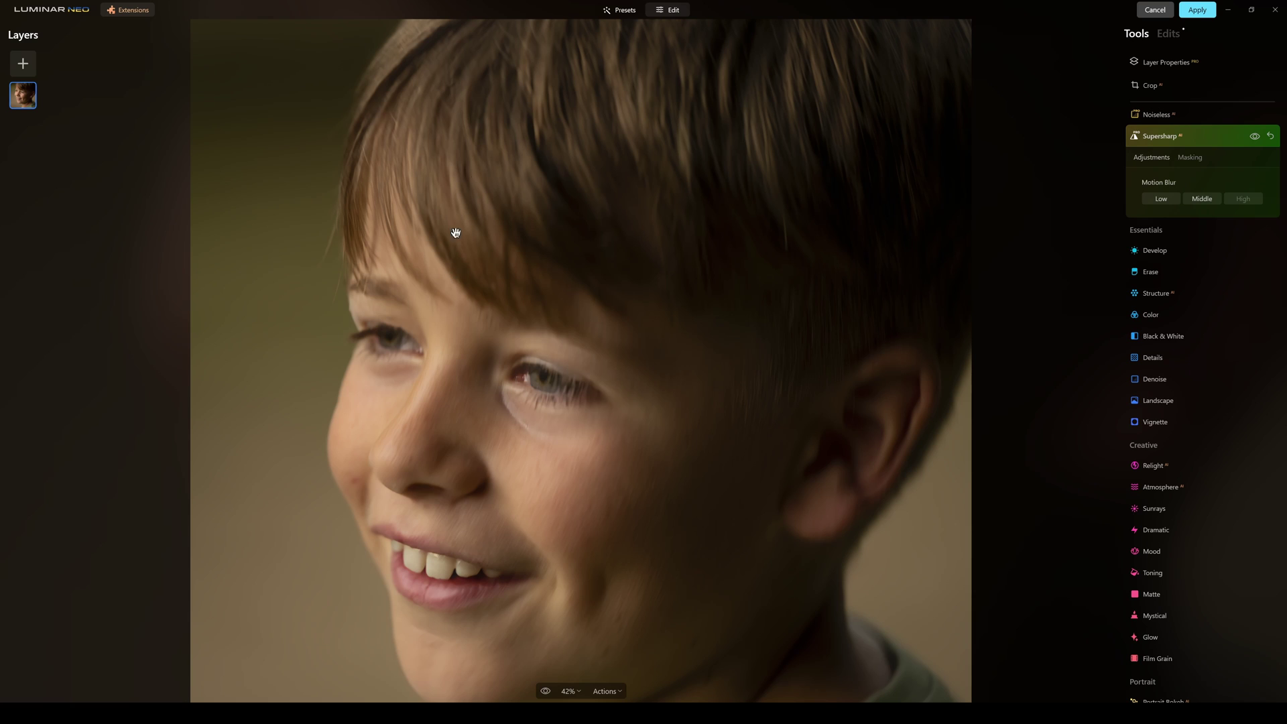
{"action": "scroll", "coordinate": [592, 292], "scroll_direction": "down", "scroll_amount": 1}
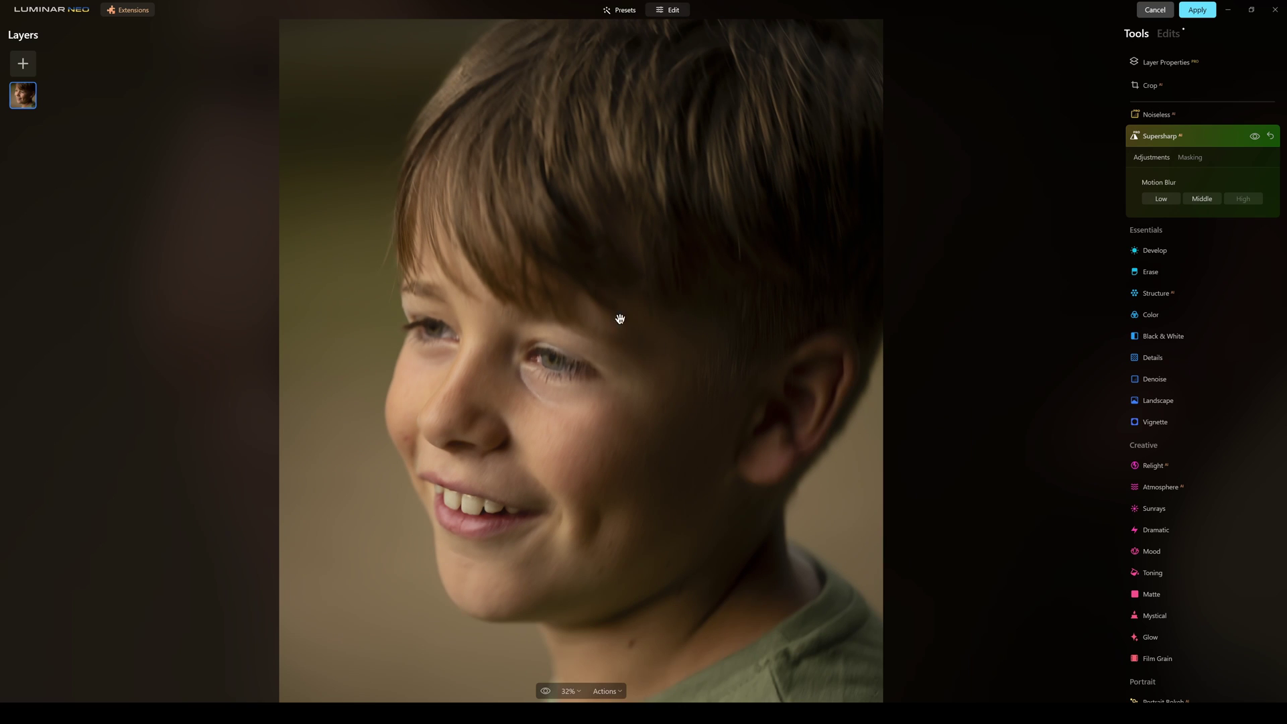